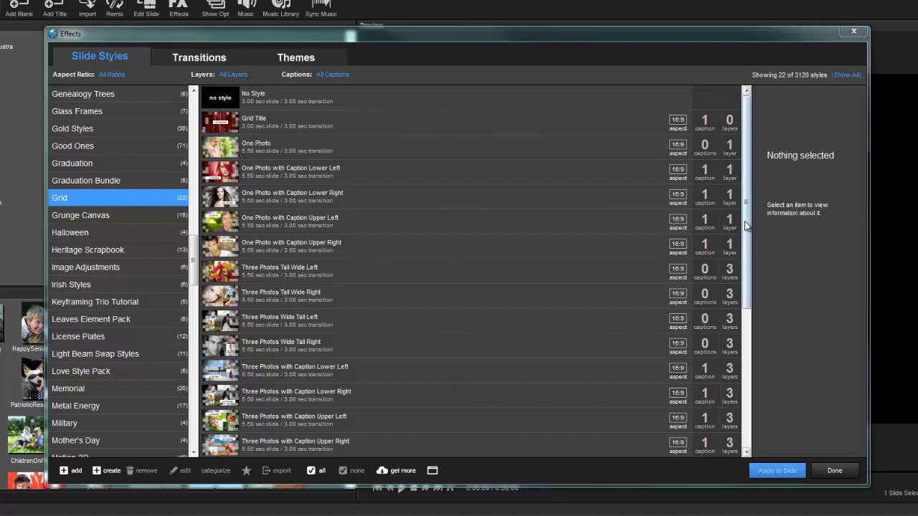
# Show the transition library's Choice Slides category
pyautogui.moveTo(746, 202)
pyautogui.mouseDown()
pyautogui.moveTo(745, 285)
pyautogui.moveTo(746, 214)
pyautogui.mouseUp()
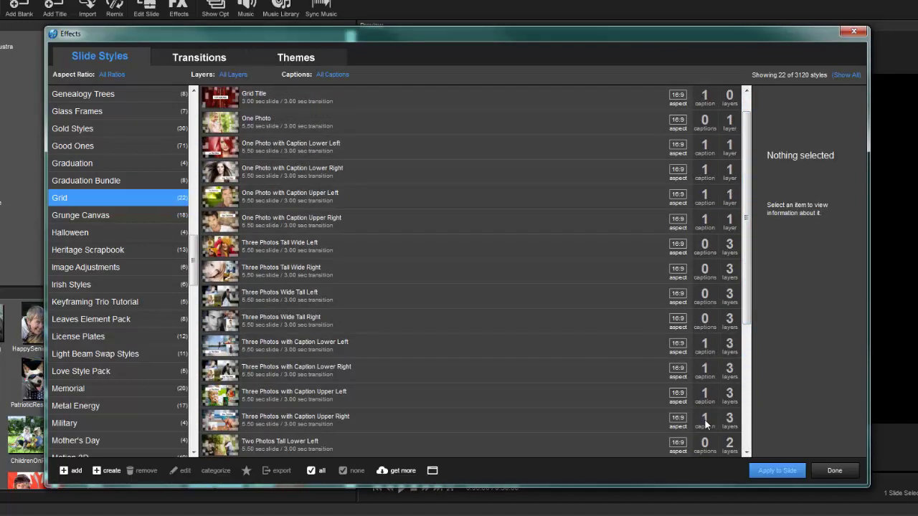
pyautogui.moveTo(748, 227); pyautogui.dragTo(748, 217)
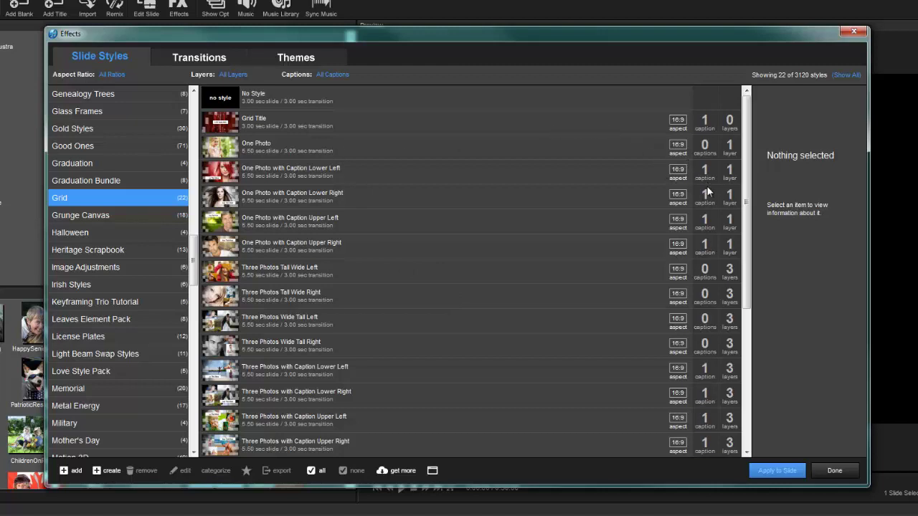
pyautogui.moveTo(747, 228); pyautogui.dragTo(762, 344)
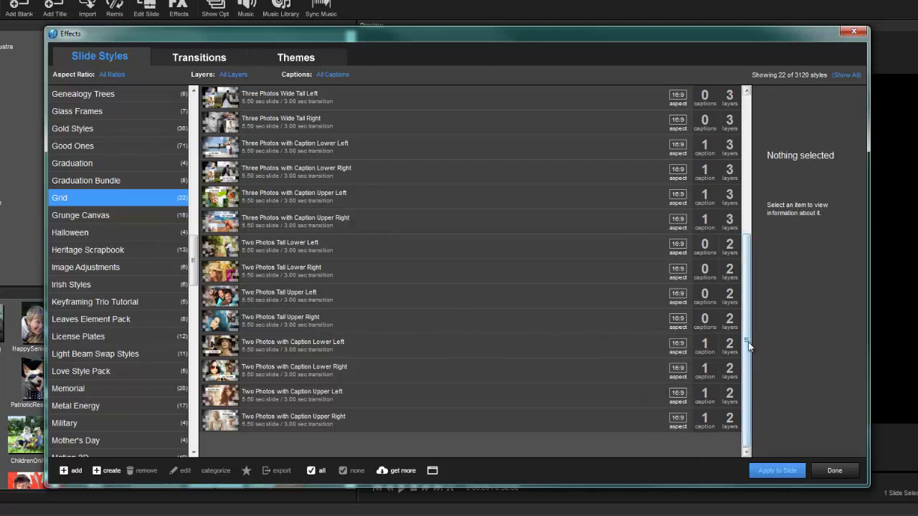
pyautogui.moveTo(750, 344); pyautogui.dragTo(749, 199)
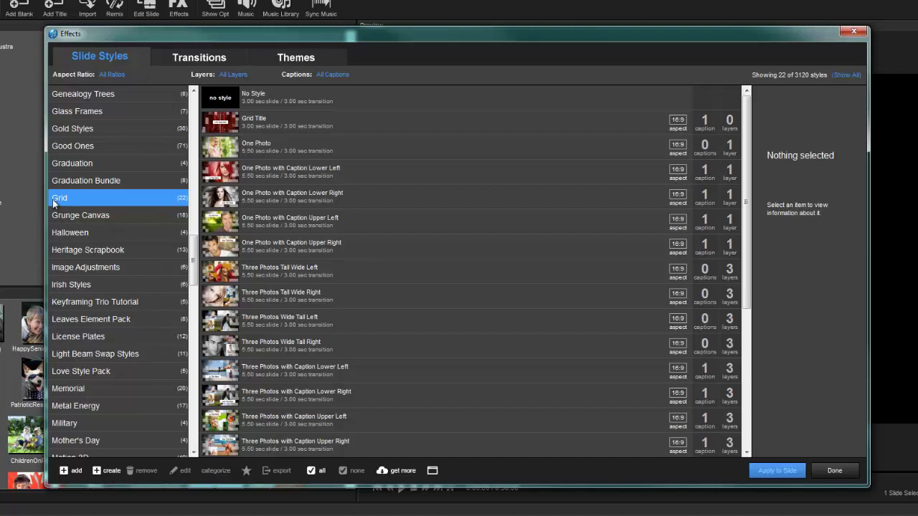
pyautogui.click(202, 55)
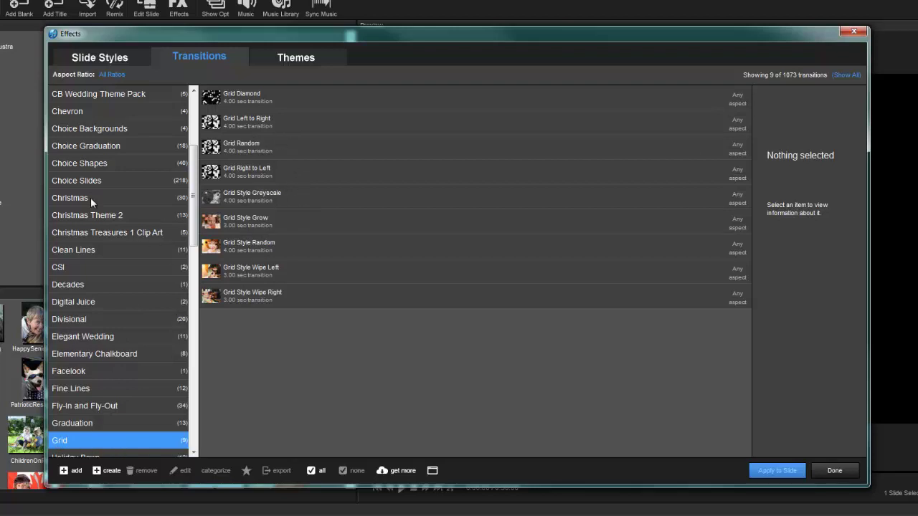
pyautogui.click(77, 180)
# Find and select the Grid Diamond transition in Choice Slides
pyautogui.scroll(-3, 746, 138)
pyautogui.scroll(-5, 746, 173)
pyautogui.scroll(-5, 742, 200)
pyautogui.scroll(-4, 741, 203)
pyautogui.scroll(-5, 737, 229)
pyautogui.scroll(-5, 732, 259)
pyautogui.scroll(-5, 728, 279)
pyautogui.scroll(-5, 728, 290)
pyautogui.scroll(-4, 729, 294)
pyautogui.click(289, 346)
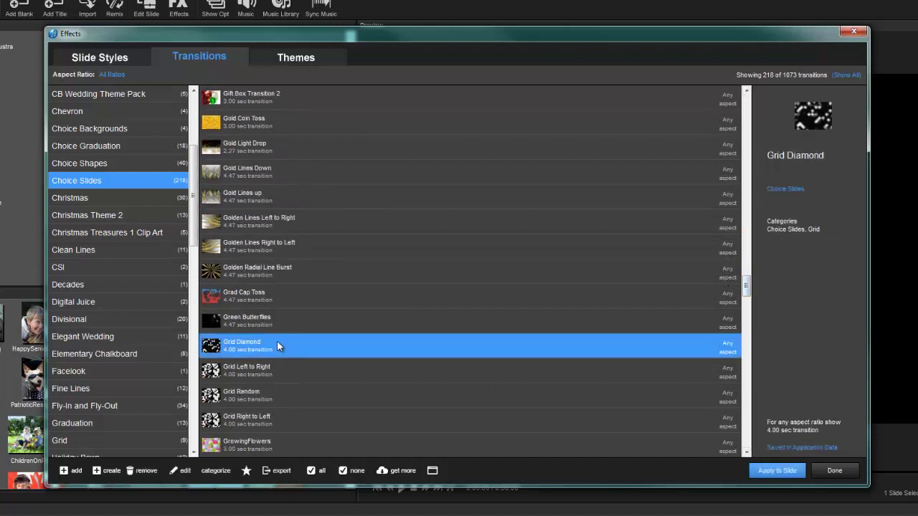
# Select the four grid transitions and tick the Grid category for them
pyautogui.keyDown('shift'); pyautogui.click(272, 415); pyautogui.keyUp('shift')
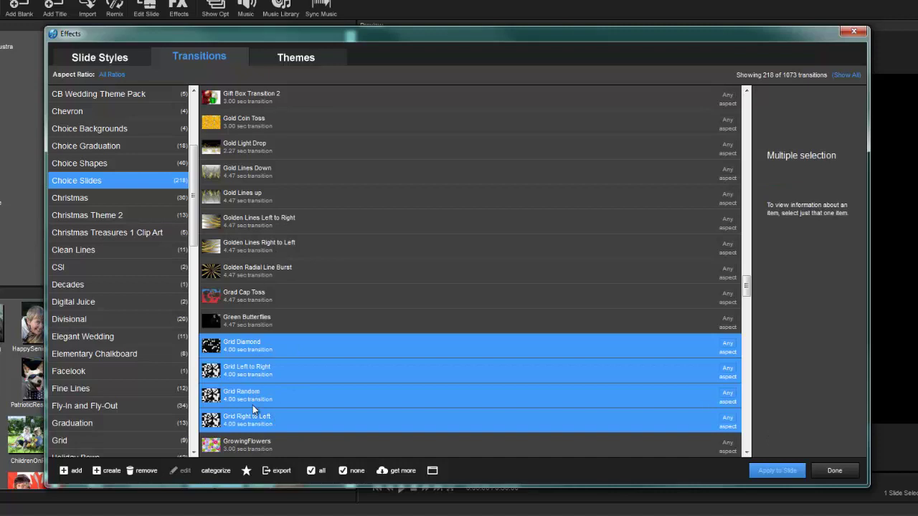
pyautogui.click(221, 471)
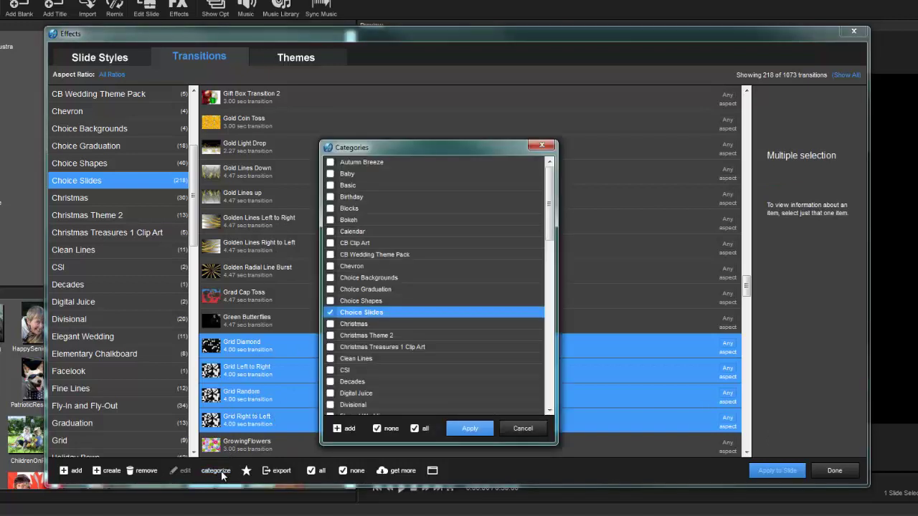
pyautogui.moveTo(550, 226); pyautogui.dragTo(550, 271)
pyautogui.click(331, 324)
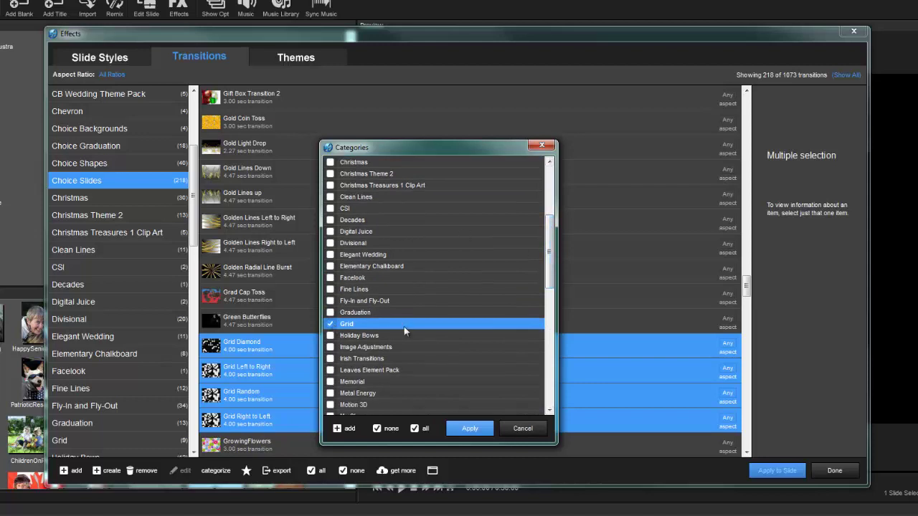
# Cancel the category change and list the nine transitions in the Grid category
pyautogui.click(525, 429)
pyautogui.moveTo(194, 215); pyautogui.dragTo(203, 287)
pyautogui.click(113, 251)
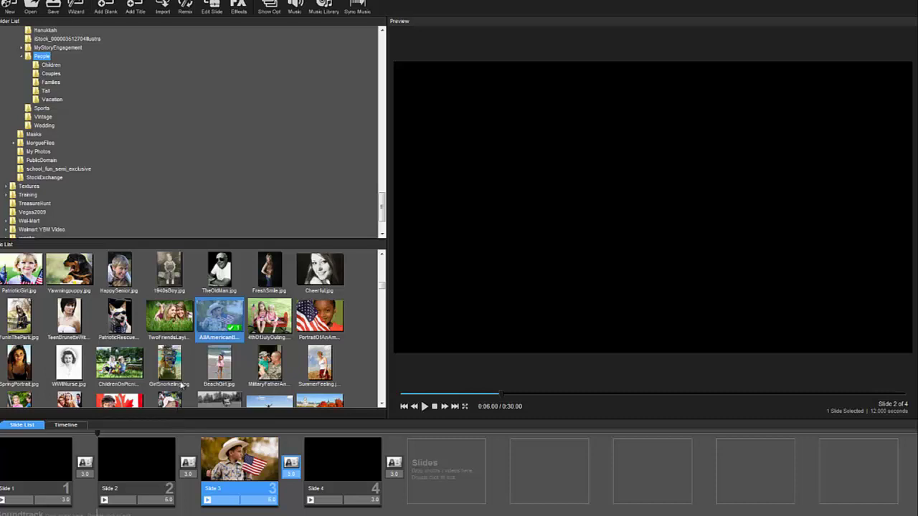
# Show slide 3's AllAmericanBoy photo of the boy holding a flag in the preview
pyautogui.click(238, 329)
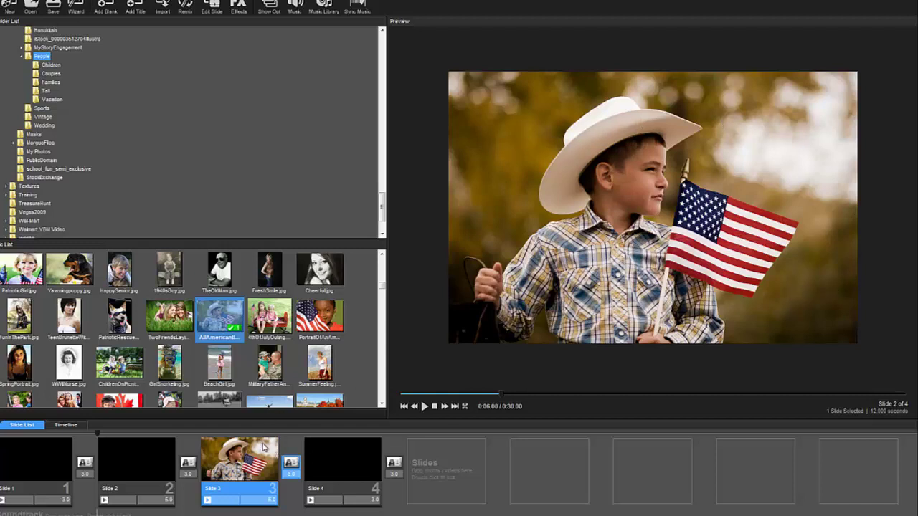
# Apply the One Photo with Caption Lower Right grid style to slide 3 and preview it
pyautogui.click(239, 10)
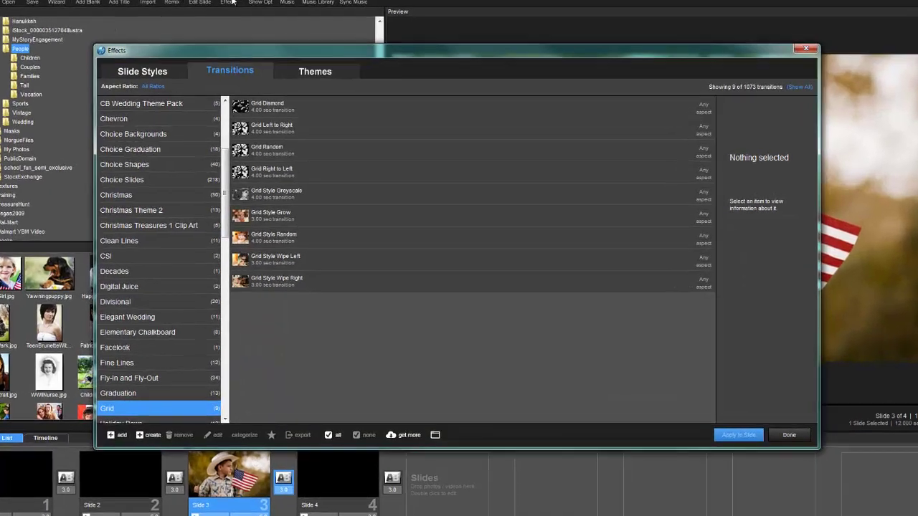
pyautogui.click(116, 51)
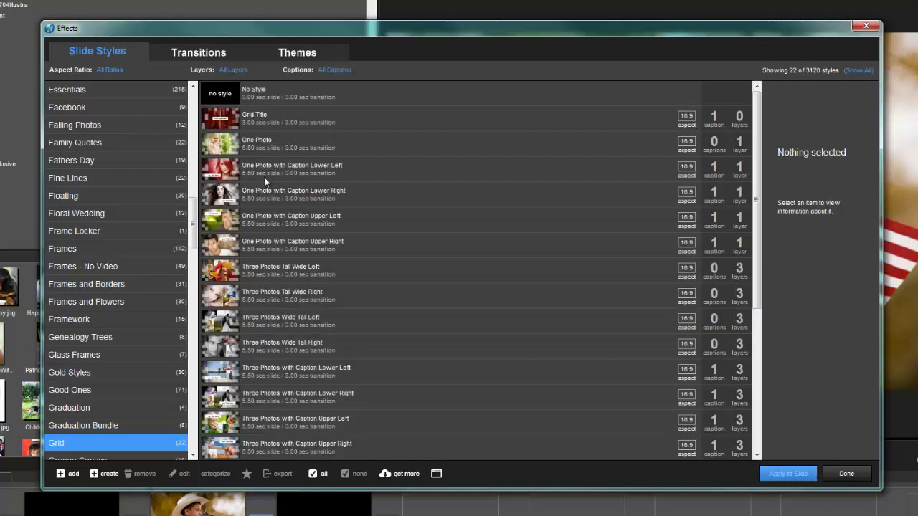
pyautogui.click(302, 199)
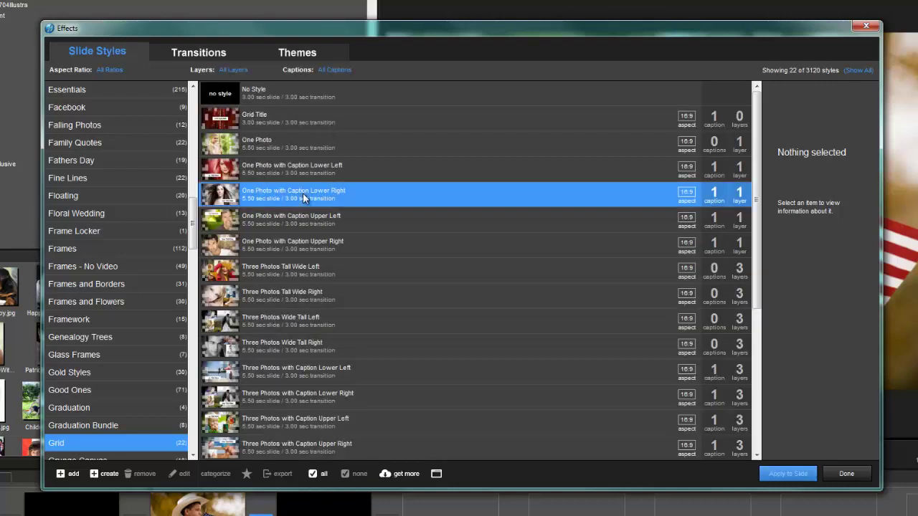
pyautogui.click(796, 475)
pyautogui.click(503, 305)
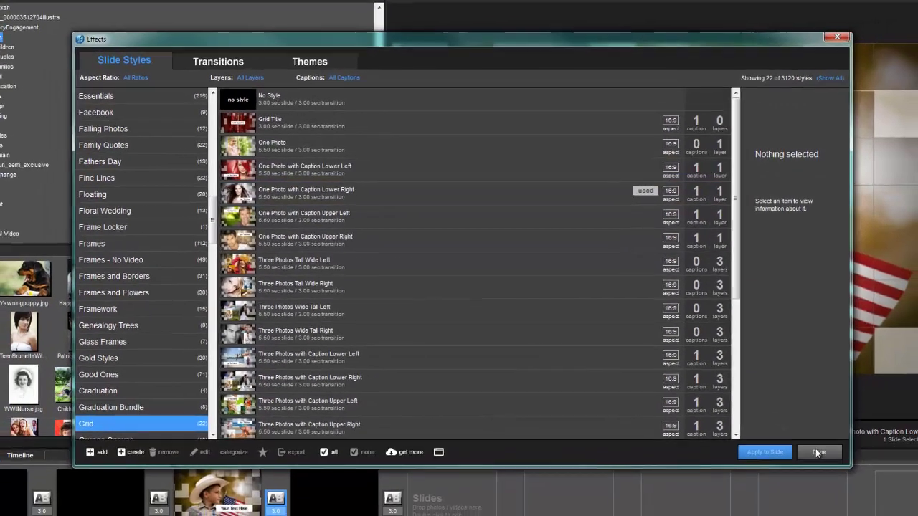
pyautogui.click(818, 452)
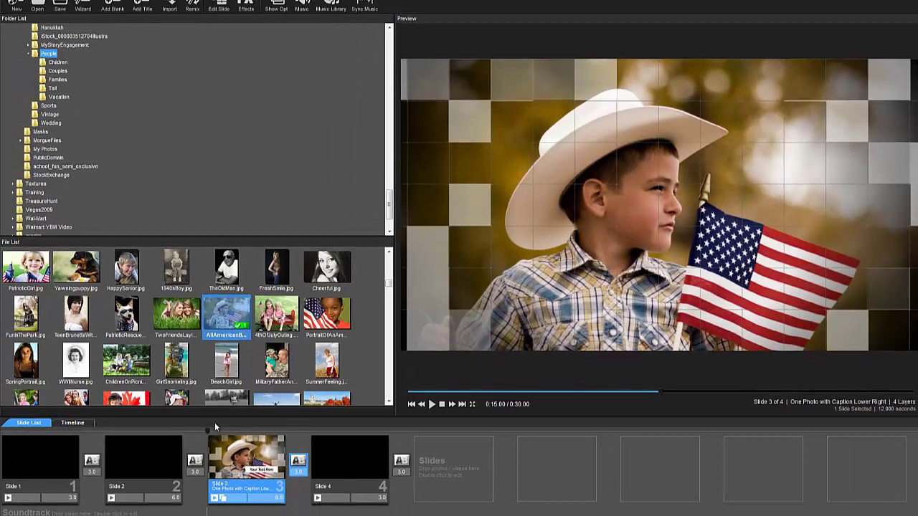
pyautogui.moveTo(215, 428); pyautogui.dragTo(265, 444)
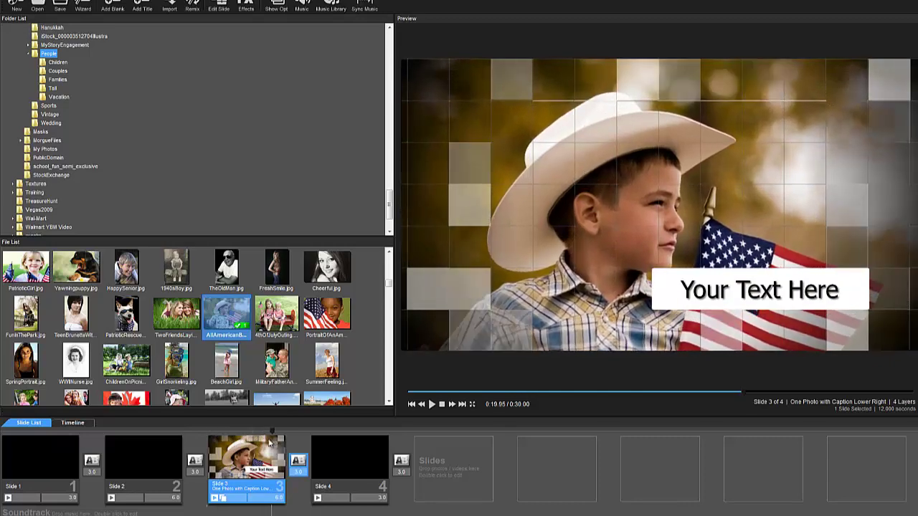
# Lower the Pan Y of slide 3's Your WIDE Photo ending keyframe so the hat stays visible
pyautogui.doubleClick(260, 461)
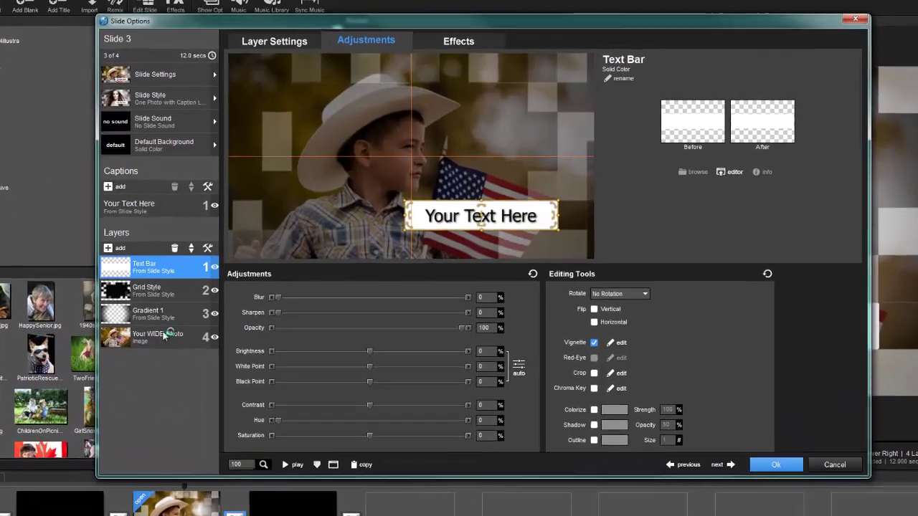
pyautogui.click(135, 349)
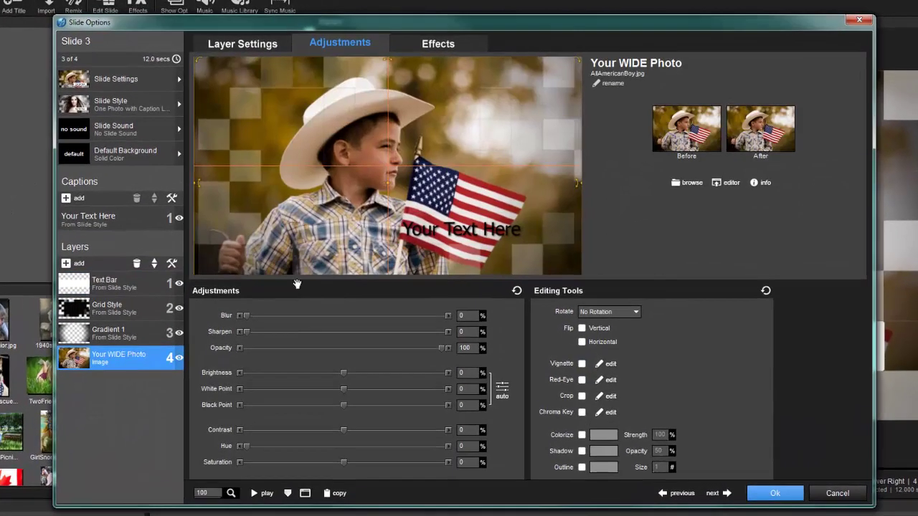
pyautogui.click(447, 46)
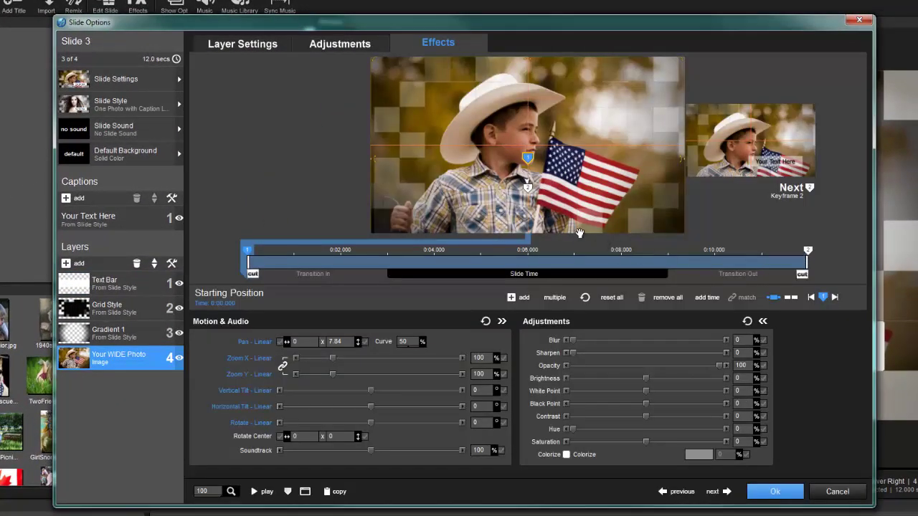
pyautogui.click(807, 250)
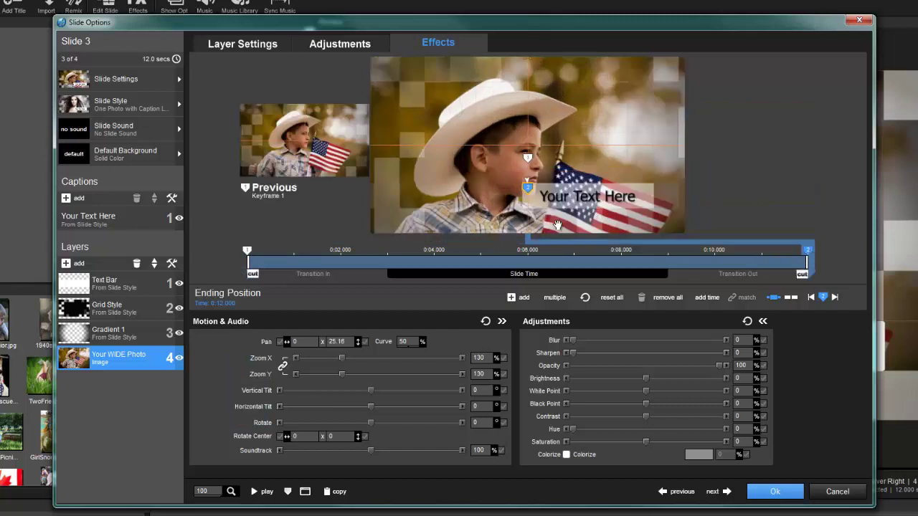
pyautogui.moveTo(450, 210); pyautogui.dragTo(448, 171)
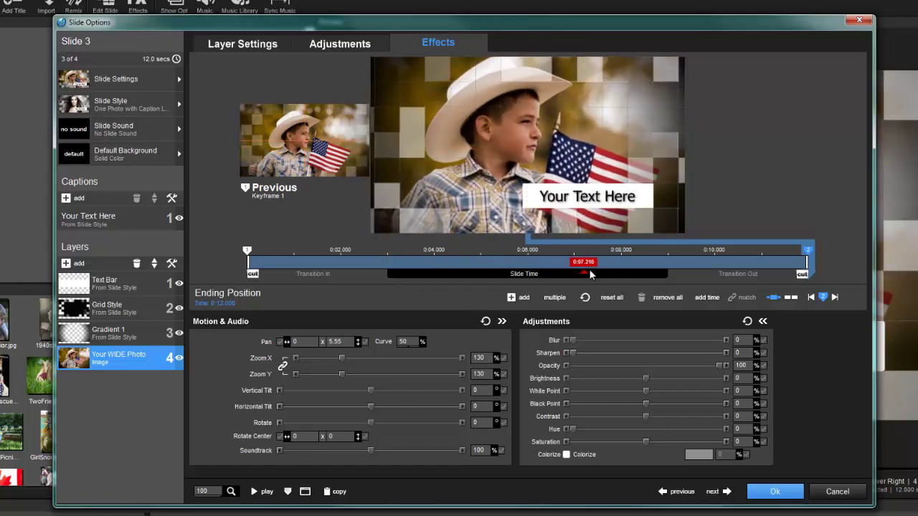
pyautogui.click(774, 491)
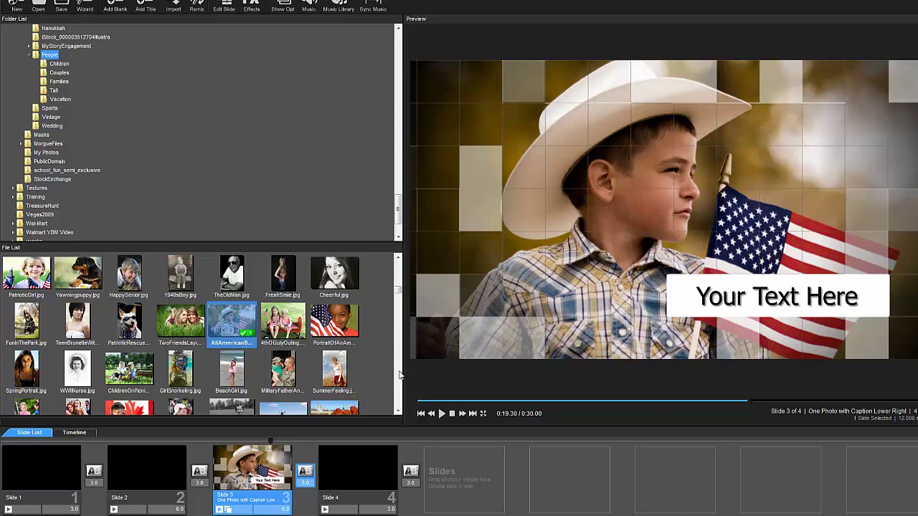
# Apply the Three Photos Tall Wide Left grid style to slide 2
pyautogui.click(158, 474)
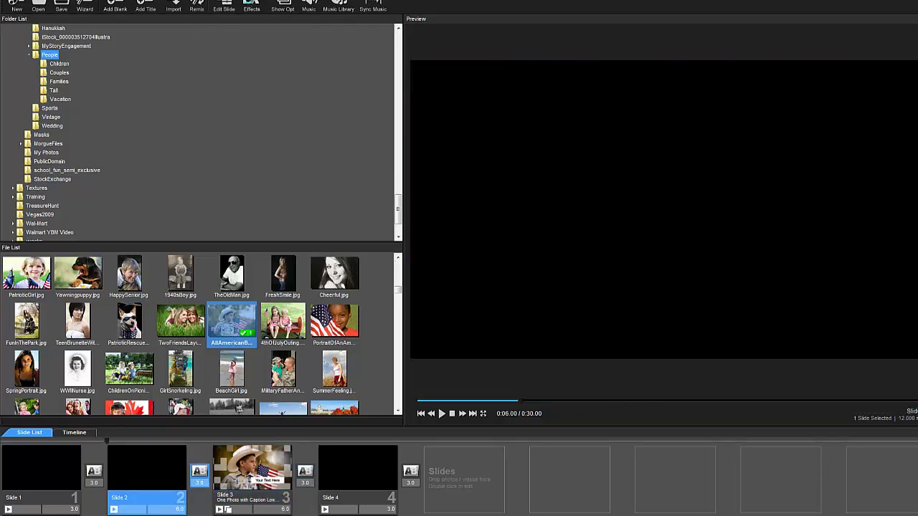
pyautogui.click(251, 4)
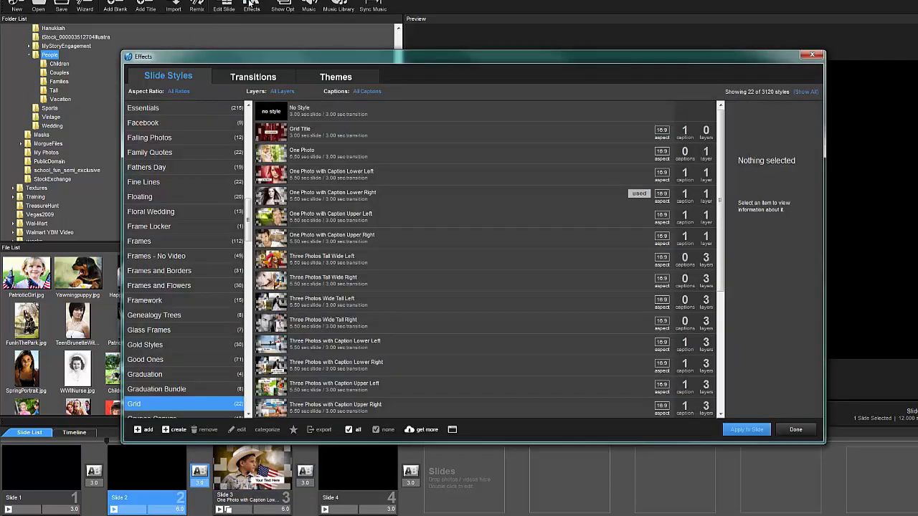
pyautogui.click(341, 259)
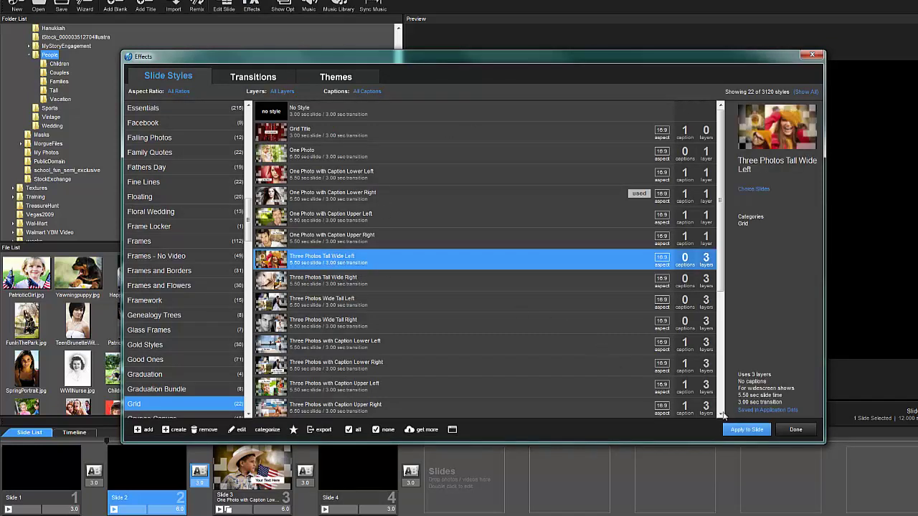
pyautogui.click(747, 429)
pyautogui.click(480, 284)
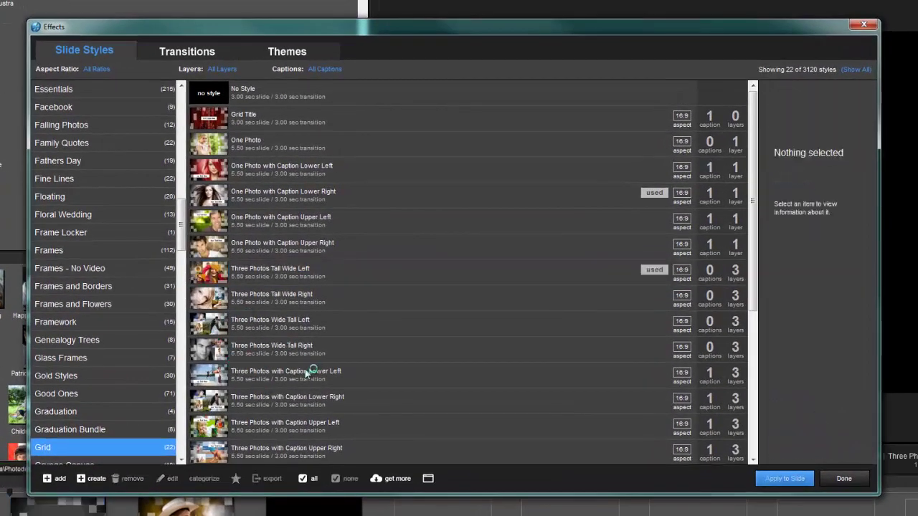
# Preview the Three Photos Wide Tall Right and Tall Wide Right styles, then close the library
pyautogui.click(301, 348)
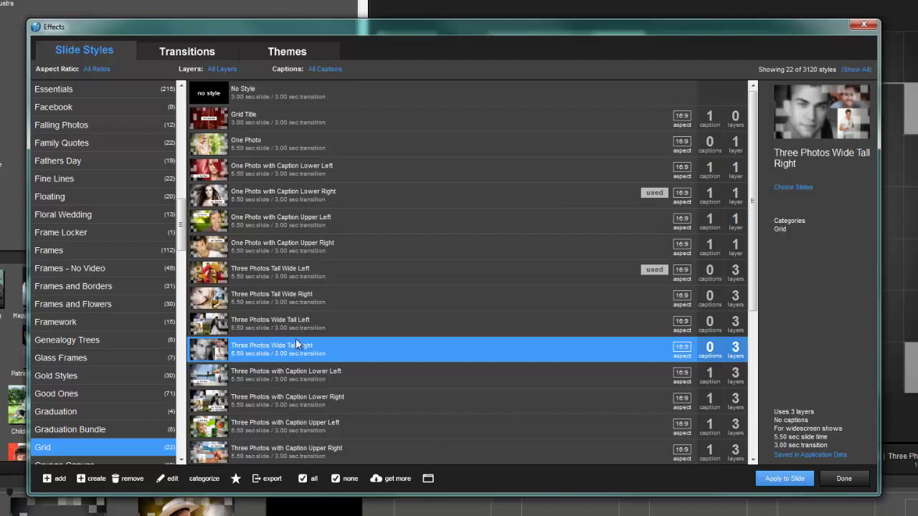
pyautogui.click(281, 295)
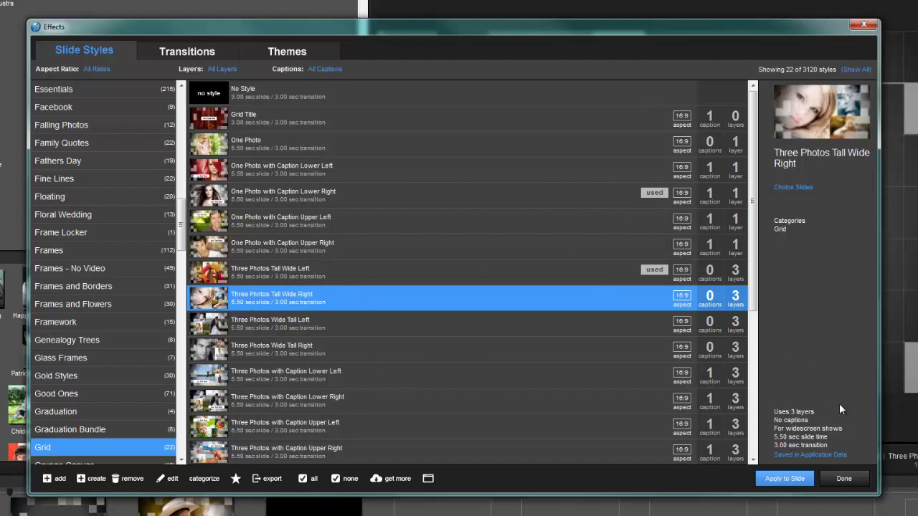
pyautogui.click(841, 478)
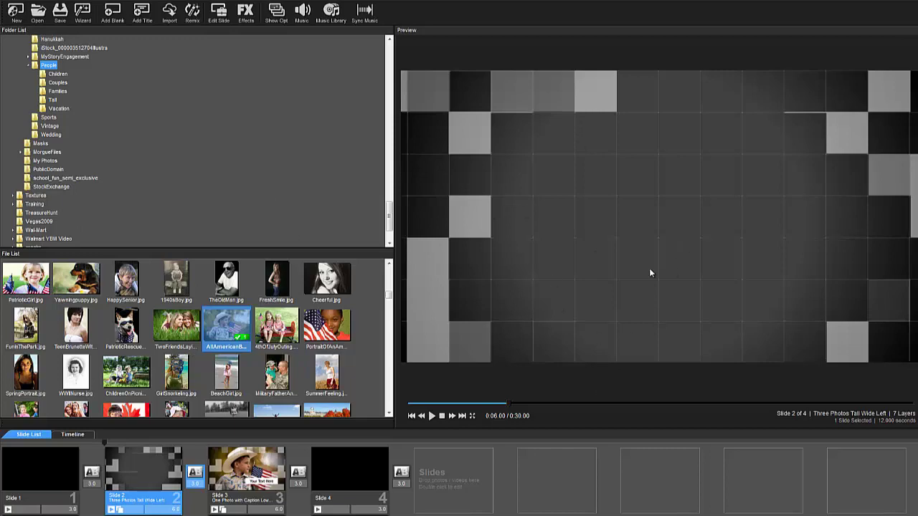
# Place the PortraitOfAnAm... flag portrait into slide 2's Your WIDE Photo layer
pyautogui.doubleClick(153, 492)
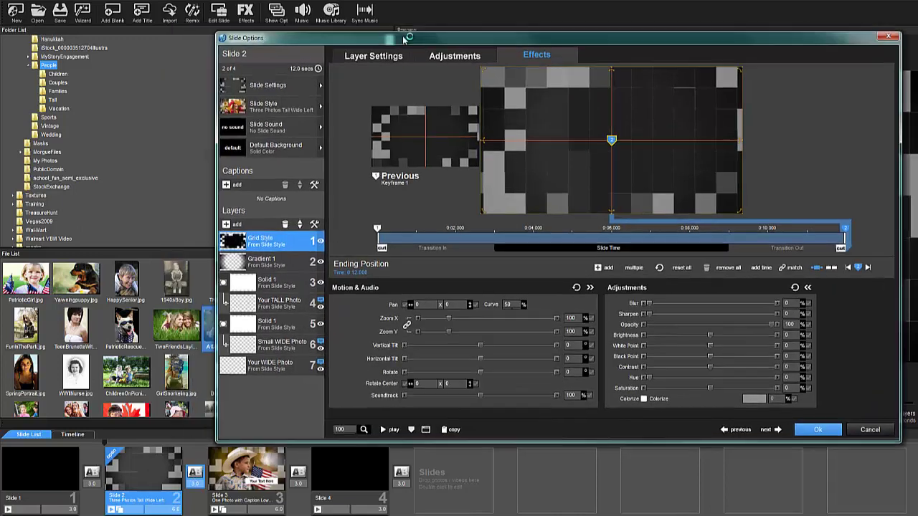
pyautogui.moveTo(332, 32); pyautogui.dragTo(519, 46)
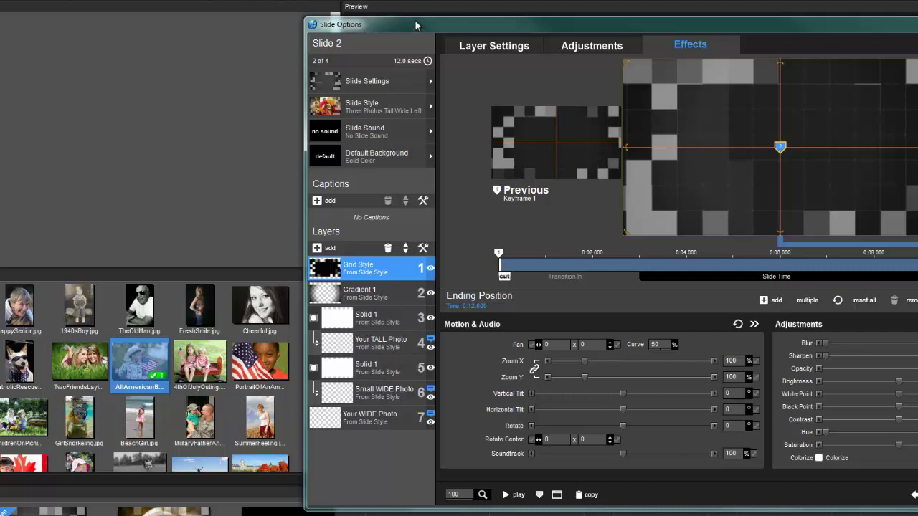
pyautogui.moveTo(414, 28); pyautogui.dragTo(382, 22)
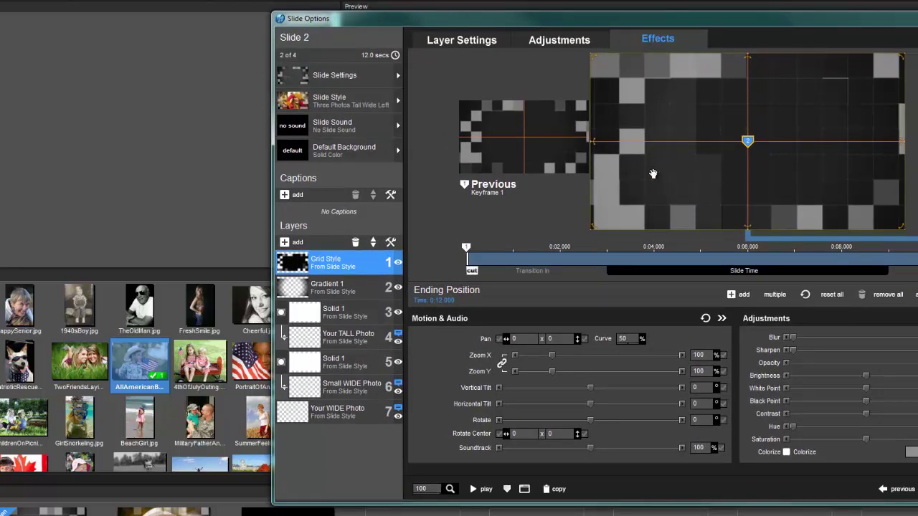
pyautogui.moveTo(443, 22); pyautogui.dragTo(509, 17)
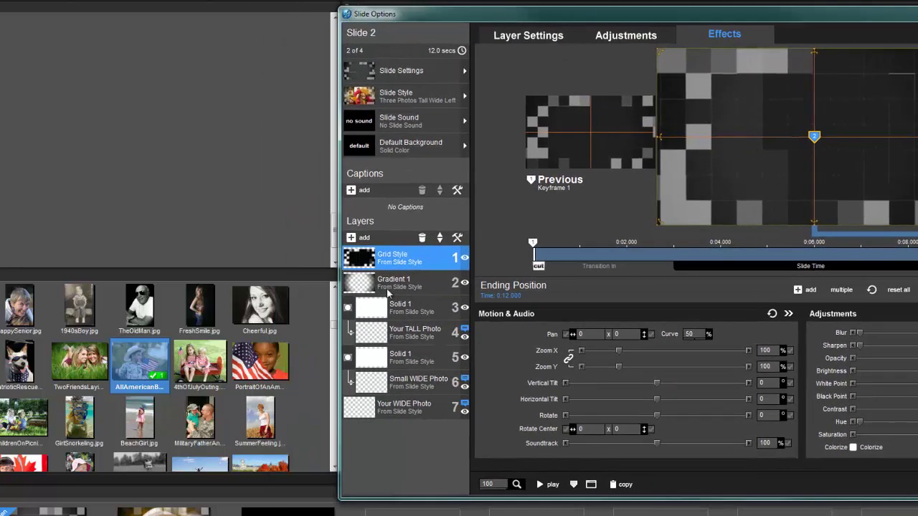
pyautogui.click(262, 372)
pyautogui.moveTo(258, 357); pyautogui.dragTo(370, 408)
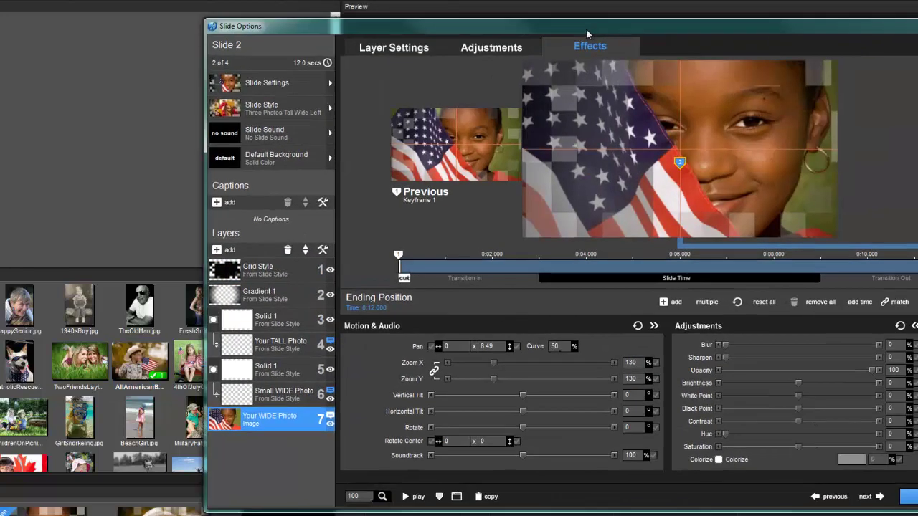
pyautogui.moveTo(739, 21); pyautogui.dragTo(587, 34)
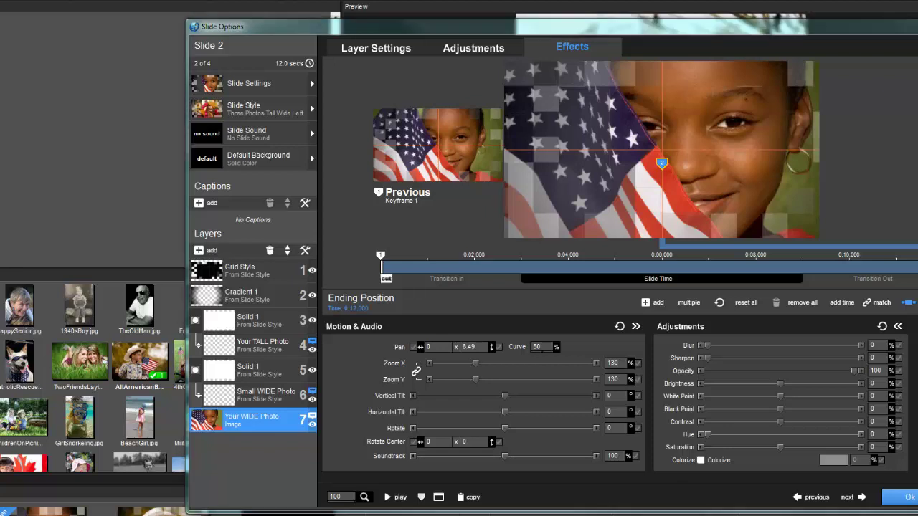
# Set slide 2's tall photo layer to 90% zoom, shifted left, and copy it to the previous keyframe
pyautogui.click(263, 347)
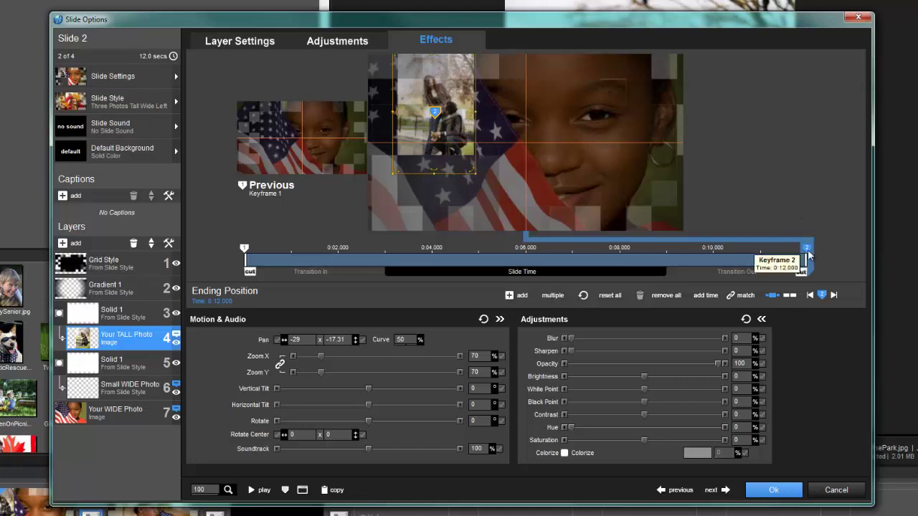
pyautogui.scroll(4, 448, 355)
pyautogui.moveTo(451, 145); pyautogui.dragTo(444, 145)
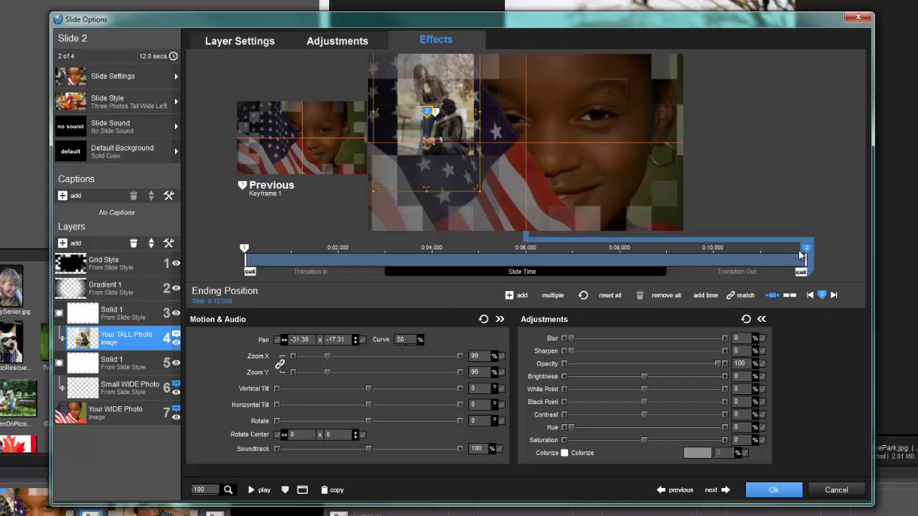
pyautogui.rightClick(806, 248)
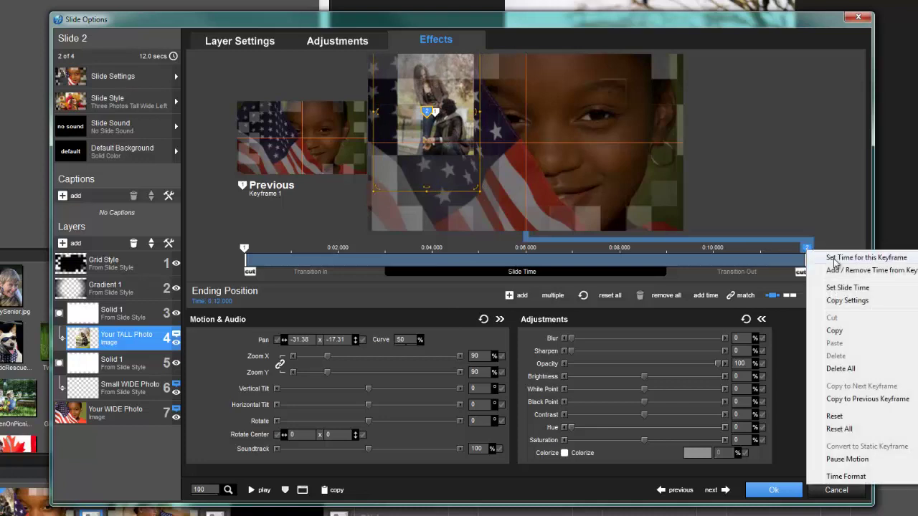
pyautogui.click(857, 399)
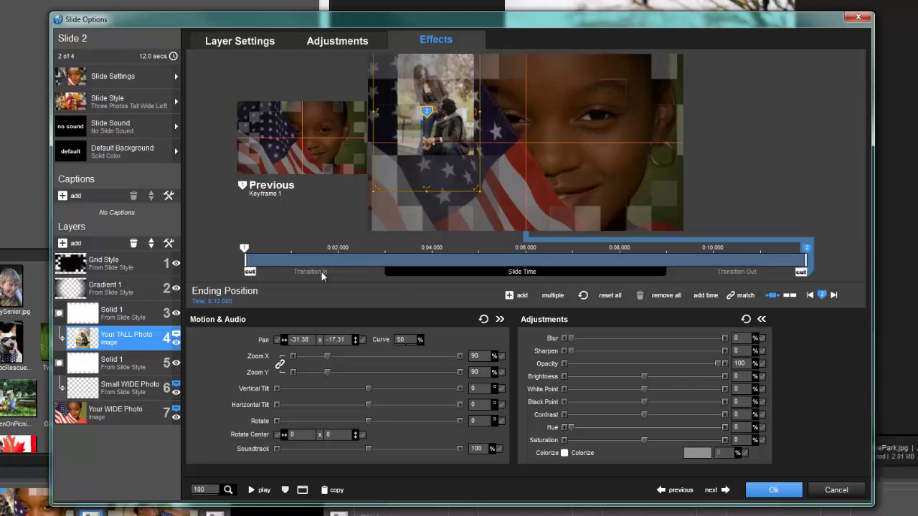
pyautogui.moveTo(320, 271); pyautogui.dragTo(559, 276)
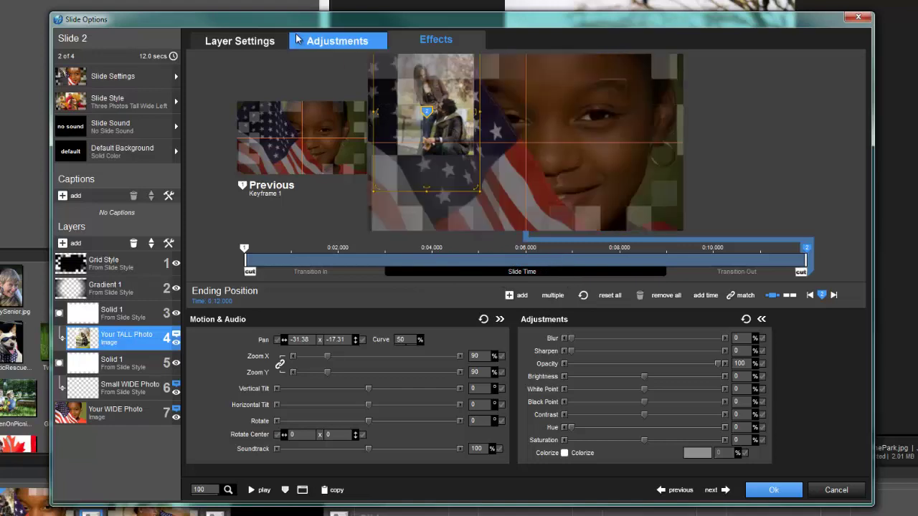
pyautogui.moveTo(291, 20); pyautogui.dragTo(543, 22)
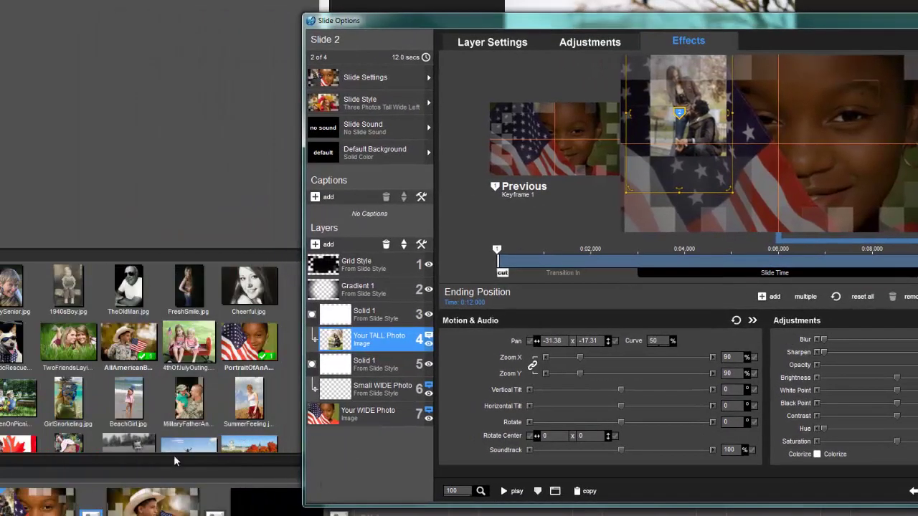
# Fill the small wide layer with the two-friends photo at 70% zoom, copied to the starting keyframe
pyautogui.moveTo(72, 344); pyautogui.dragTo(343, 388)
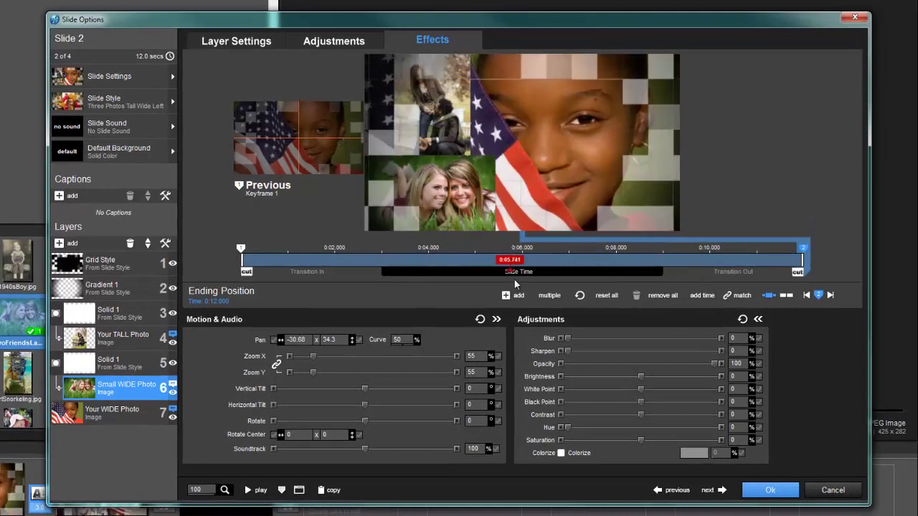
pyautogui.click(446, 354)
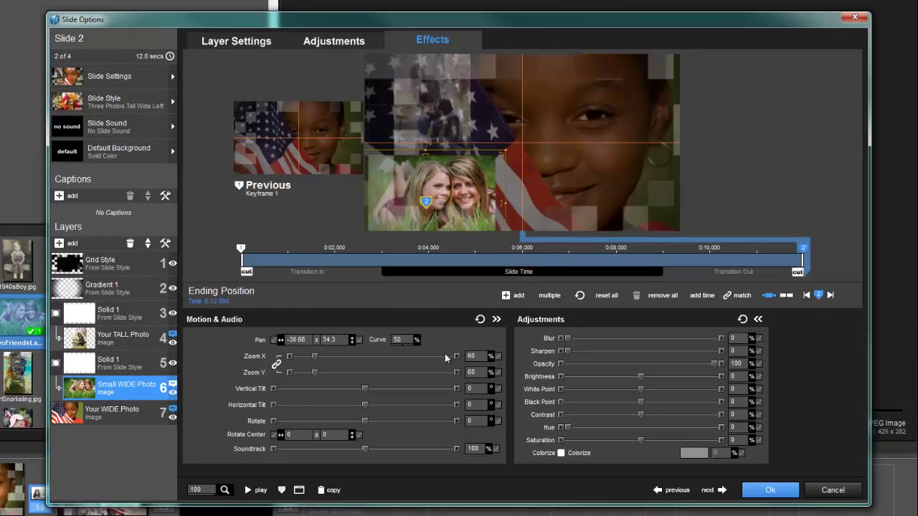
pyautogui.click(444, 353)
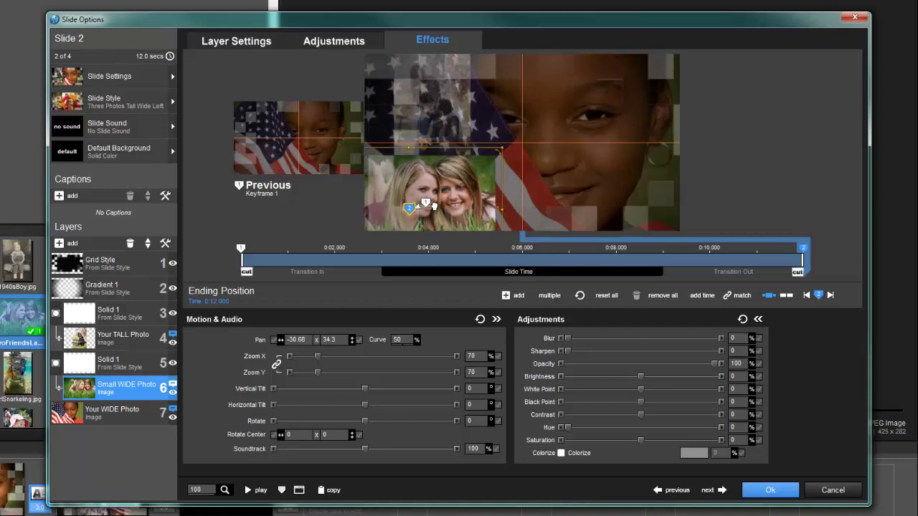
pyautogui.moveTo(410, 200); pyautogui.dragTo(433, 207)
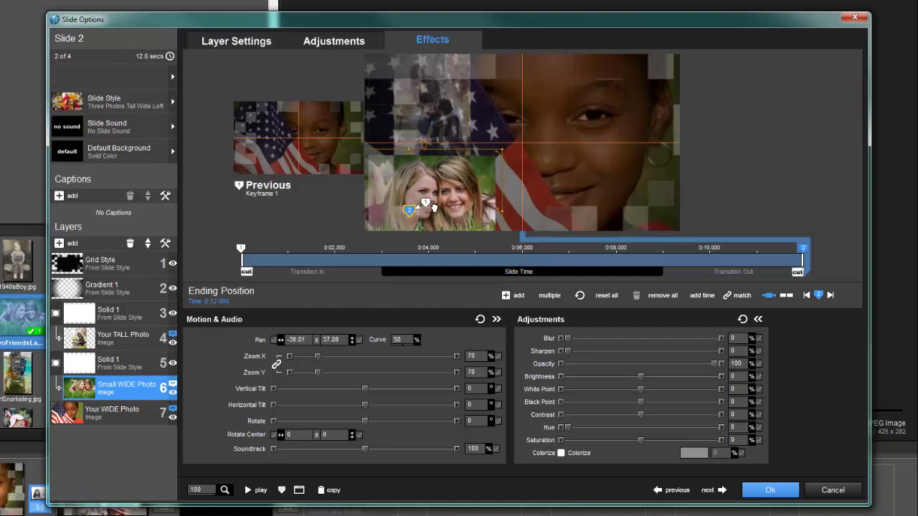
pyautogui.rightClick(804, 249)
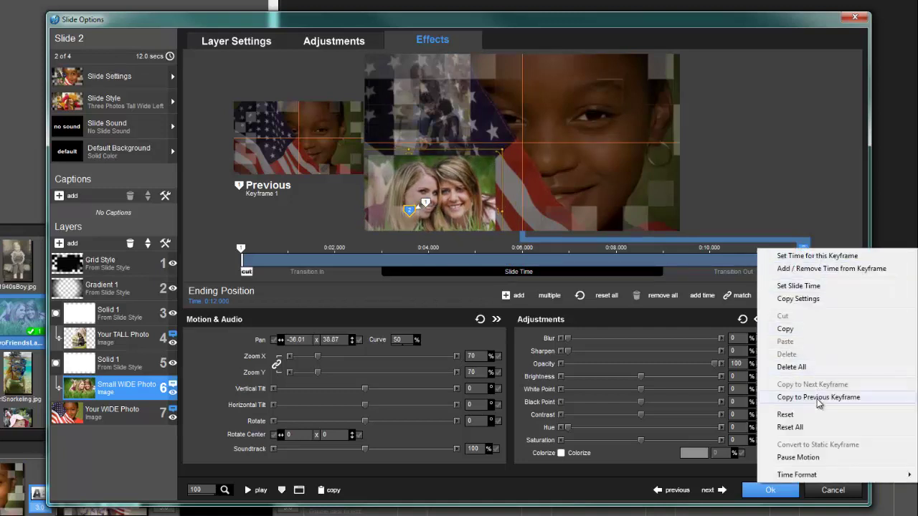
pyautogui.click(509, 334)
# Review slide 2's motion across both keyframes and the Your WIDE Photo layer, then close
pyautogui.moveTo(401, 265)
pyautogui.mouseDown()
pyautogui.moveTo(526, 283)
pyautogui.moveTo(486, 277)
pyautogui.mouseUp()
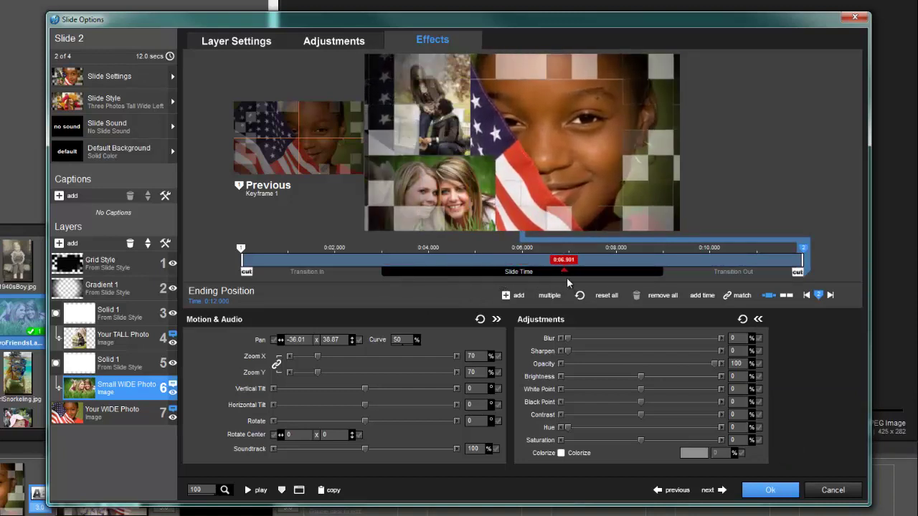
pyautogui.moveTo(485, 274); pyautogui.dragTo(613, 277)
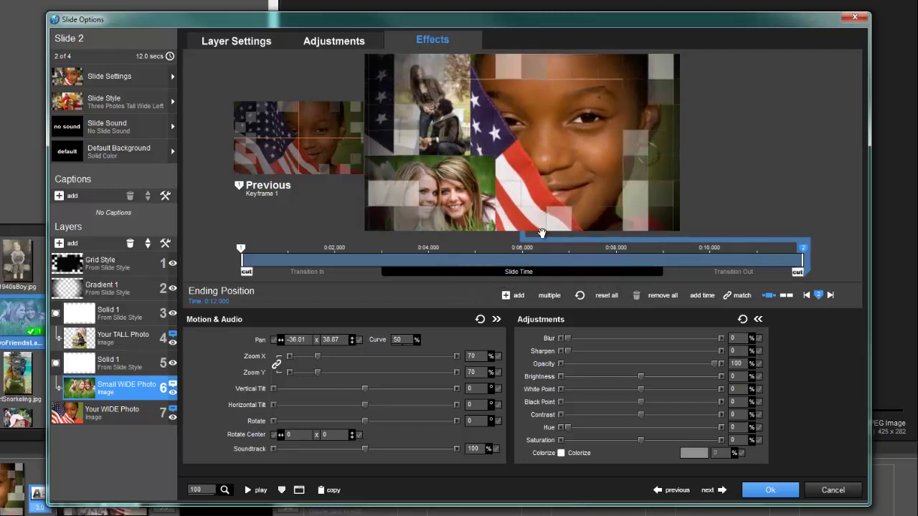
pyautogui.click(240, 248)
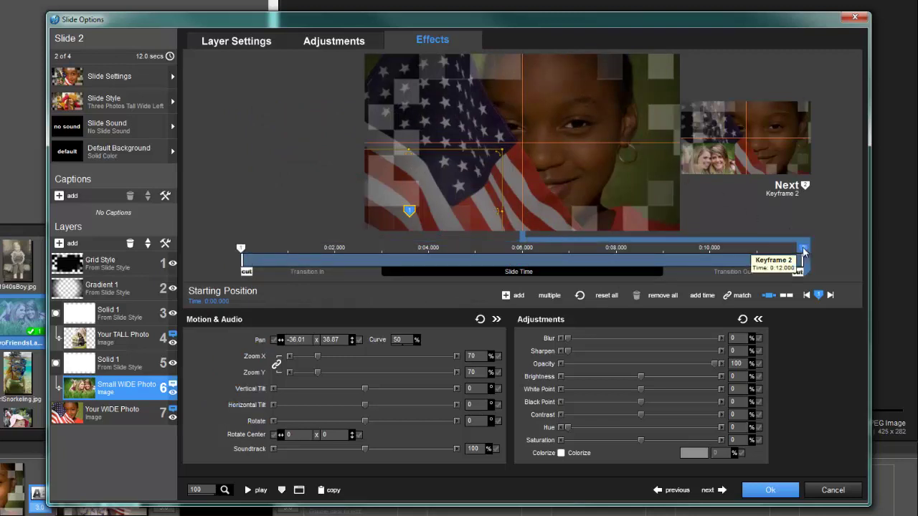
pyautogui.click(803, 249)
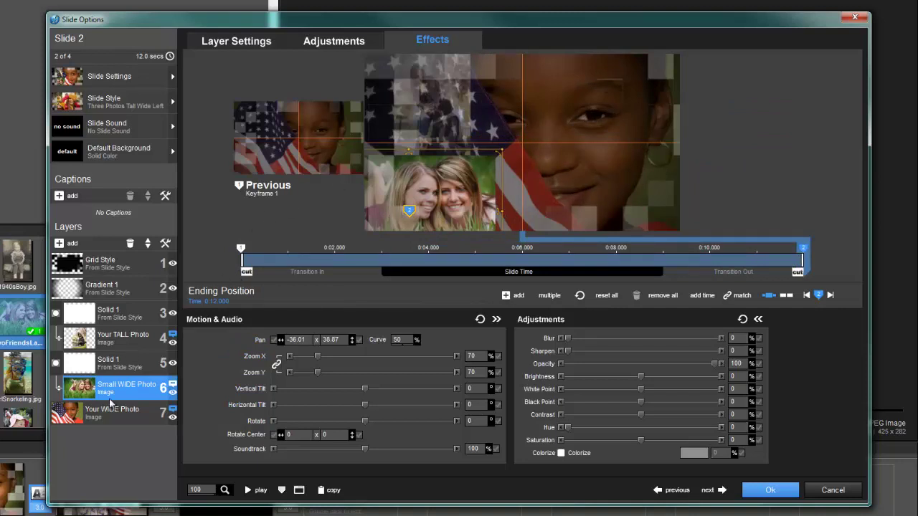
pyautogui.click(114, 410)
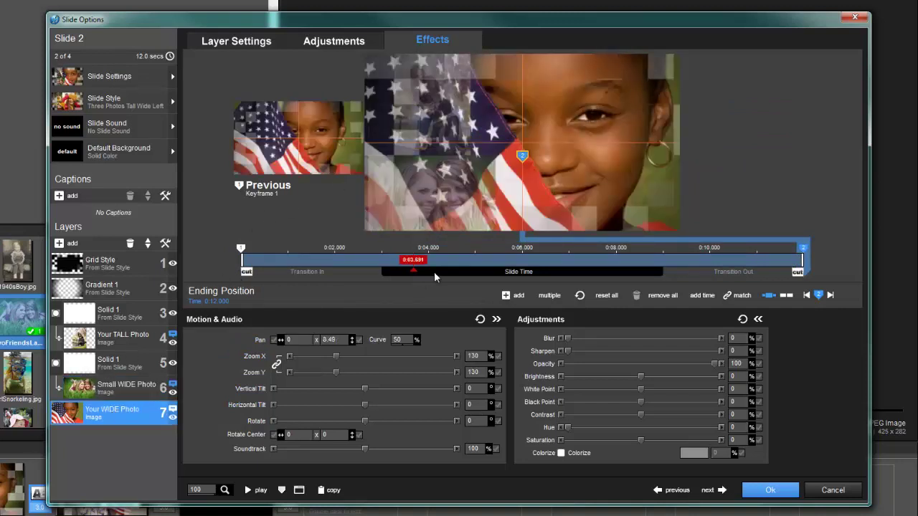
pyautogui.moveTo(438, 272); pyautogui.dragTo(442, 281)
pyautogui.click(770, 490)
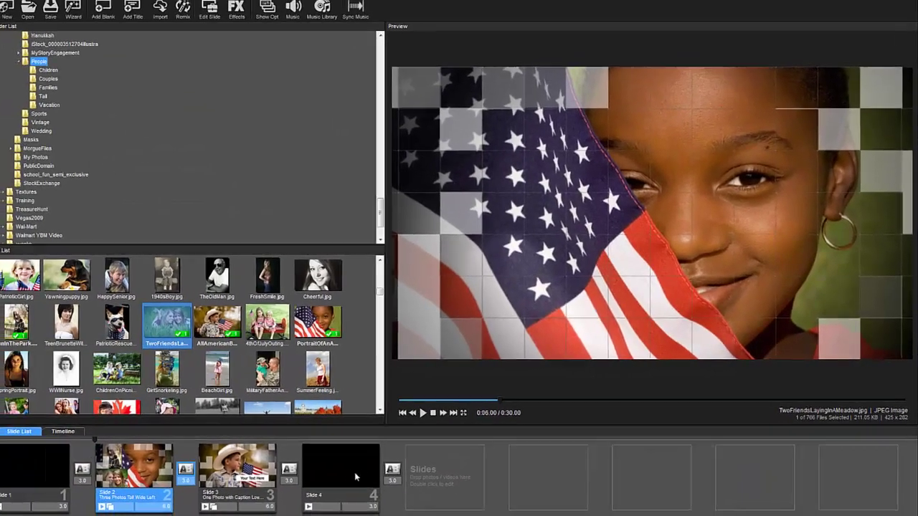
# Apply the Grid Title style to slide 4, giving it the red sparkle background and 'Grid Style Pack' caption
pyautogui.click(315, 480)
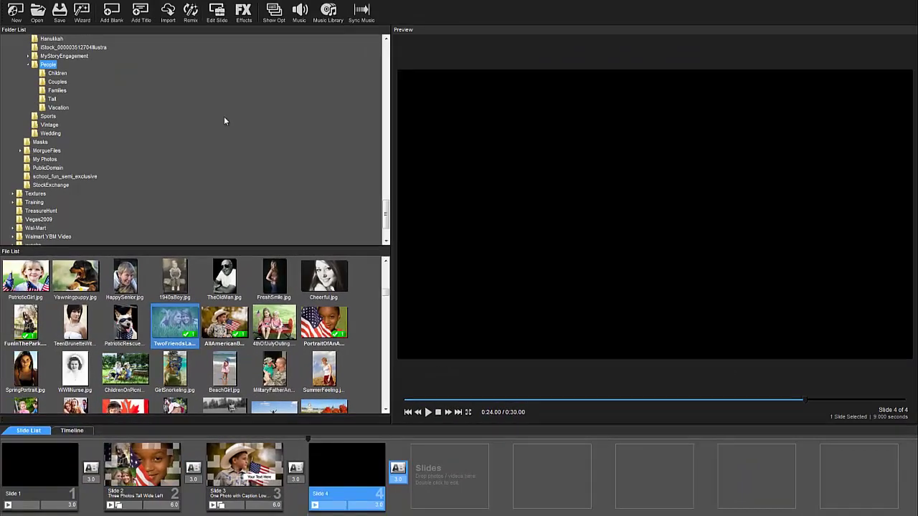
pyautogui.click(237, 14)
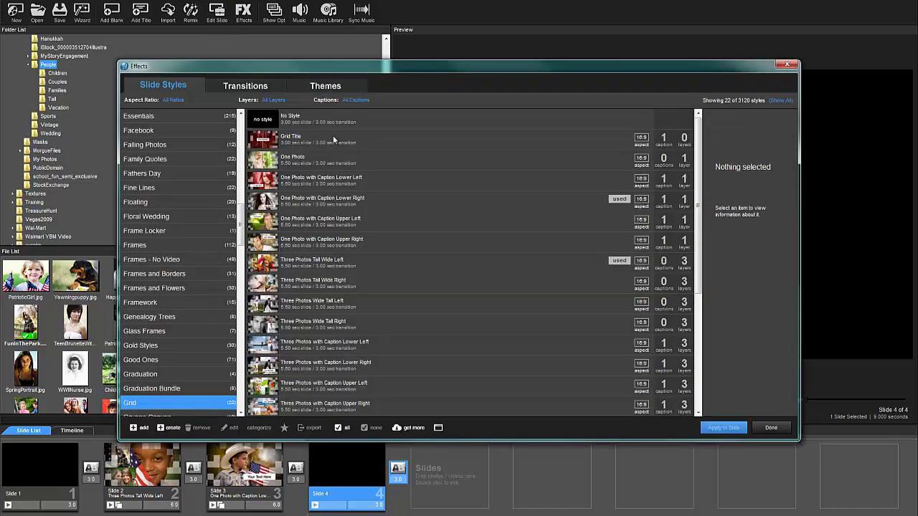
pyautogui.click(333, 139)
pyautogui.click(723, 428)
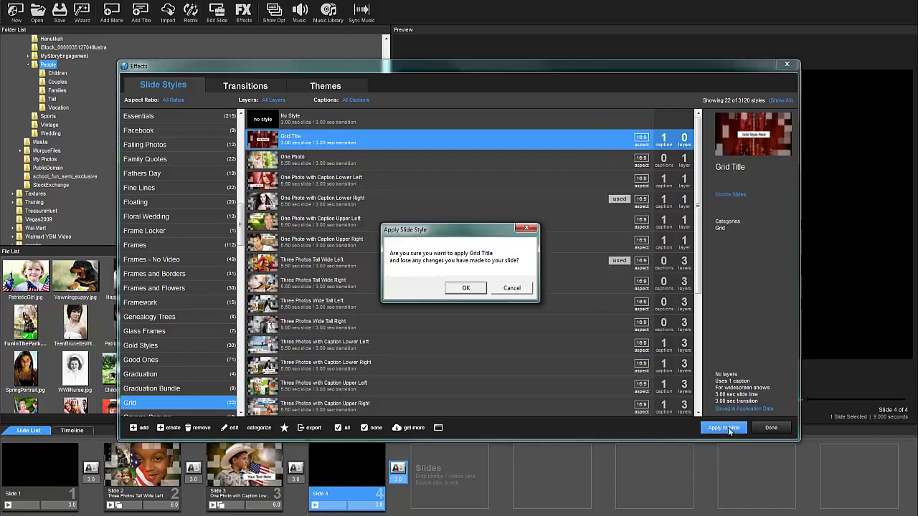
pyautogui.click(476, 286)
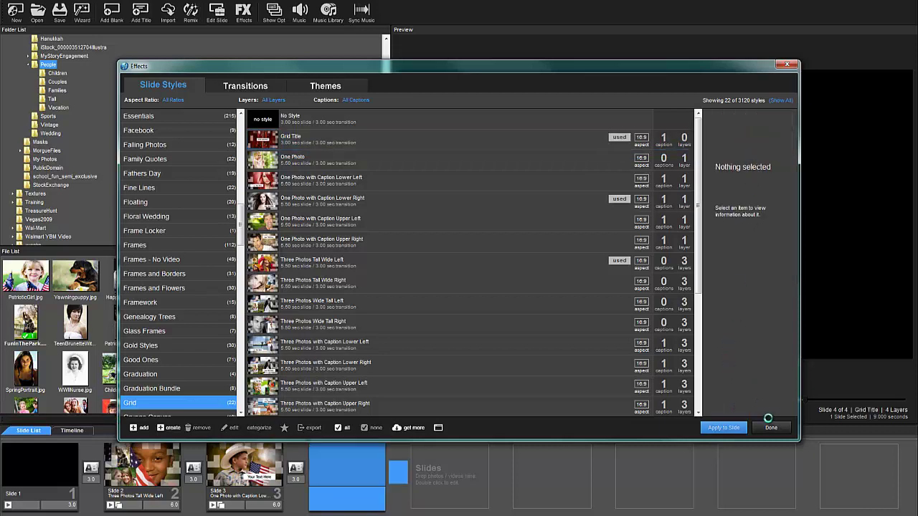
pyautogui.click(766, 428)
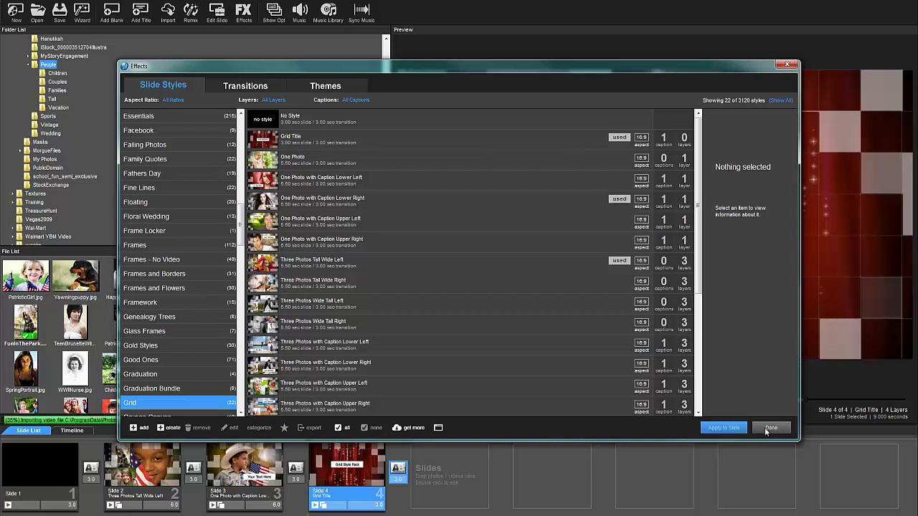
pyautogui.click(768, 428)
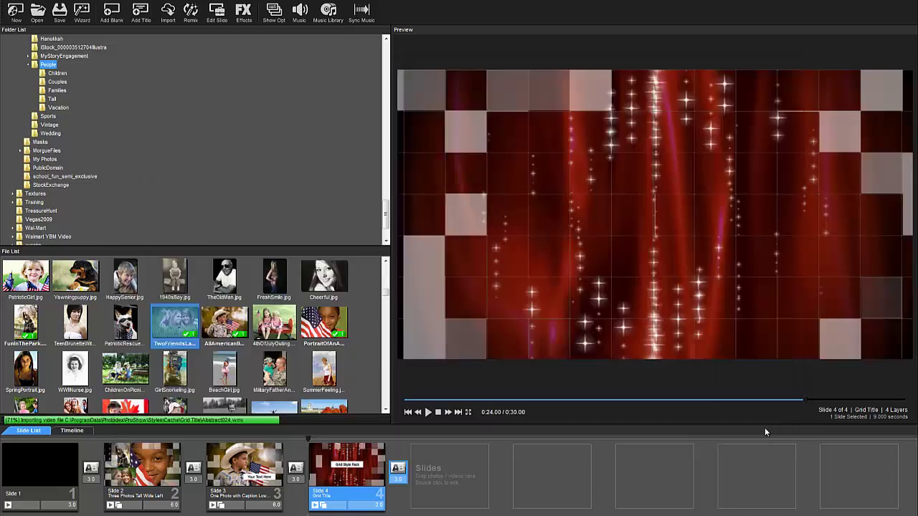
# Turn on Colorize for Slide 4's Abstract024 sparkle background layer
pyautogui.doubleClick(350, 469)
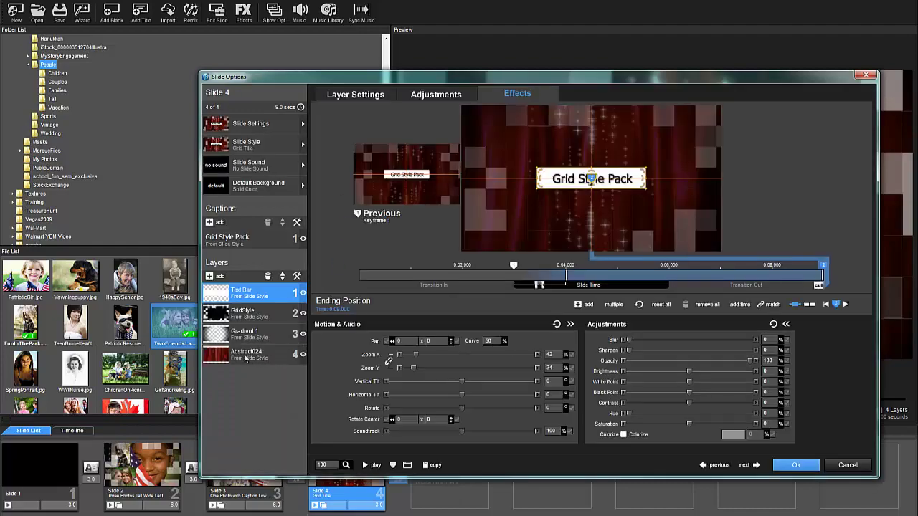
pyautogui.click(247, 356)
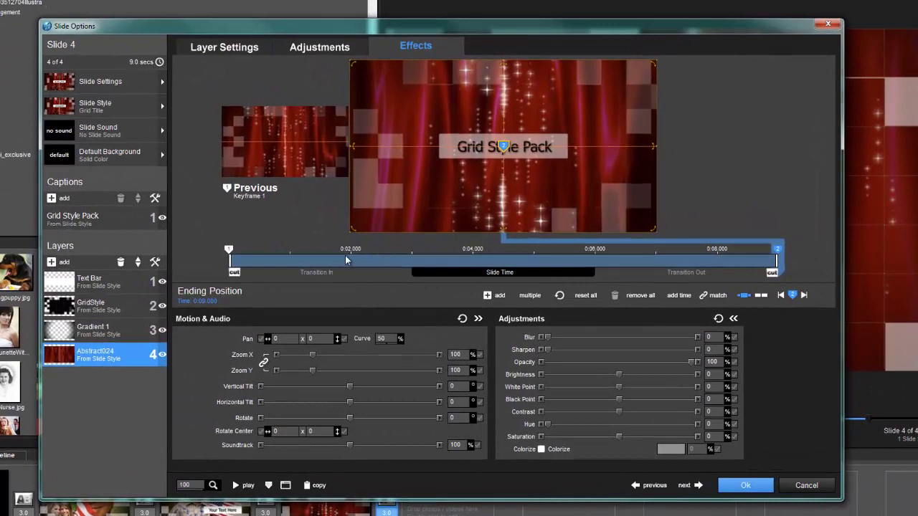
pyautogui.click(335, 48)
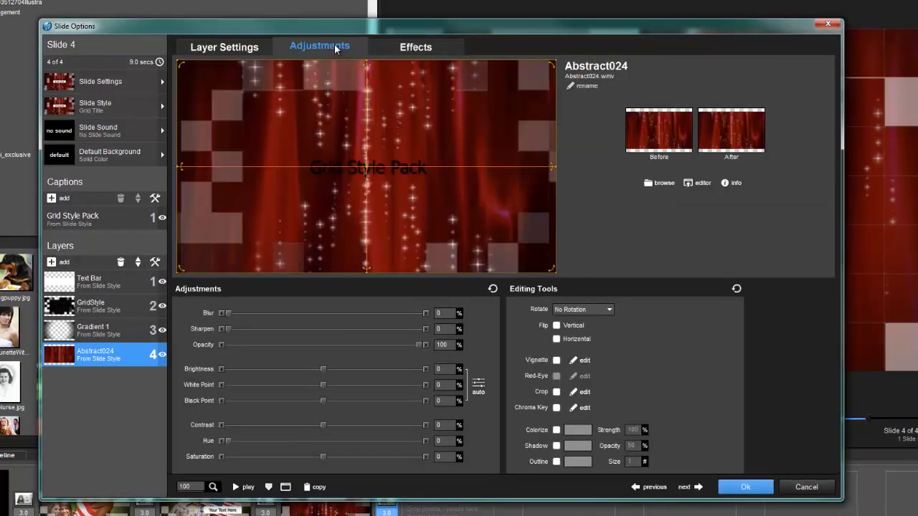
pyautogui.click(556, 430)
# Set the colorize tint to a vivid blue and confirm the slide settings
pyautogui.click(578, 430)
pyautogui.click(615, 388)
pyautogui.click(603, 363)
pyautogui.moveTo(603, 363); pyautogui.dragTo(608, 364)
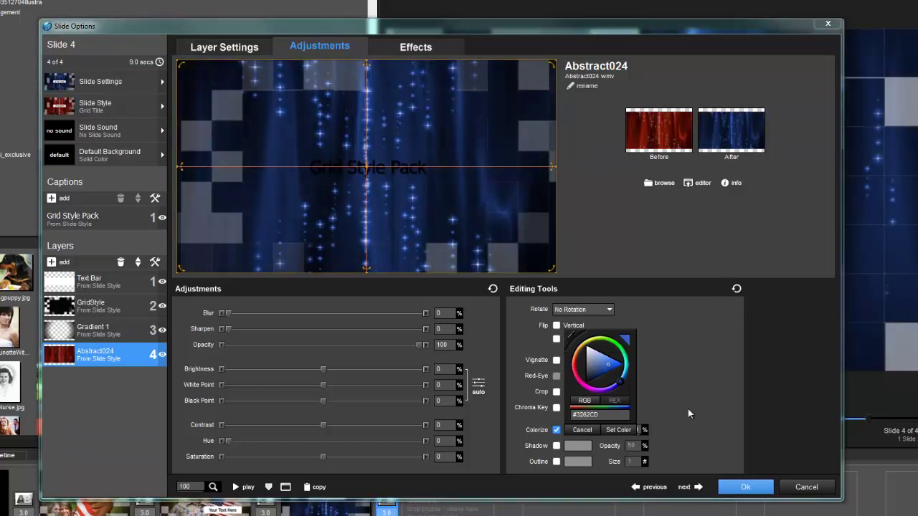
pyautogui.click(570, 337)
pyautogui.click(611, 369)
pyautogui.click(616, 428)
pyautogui.click(746, 487)
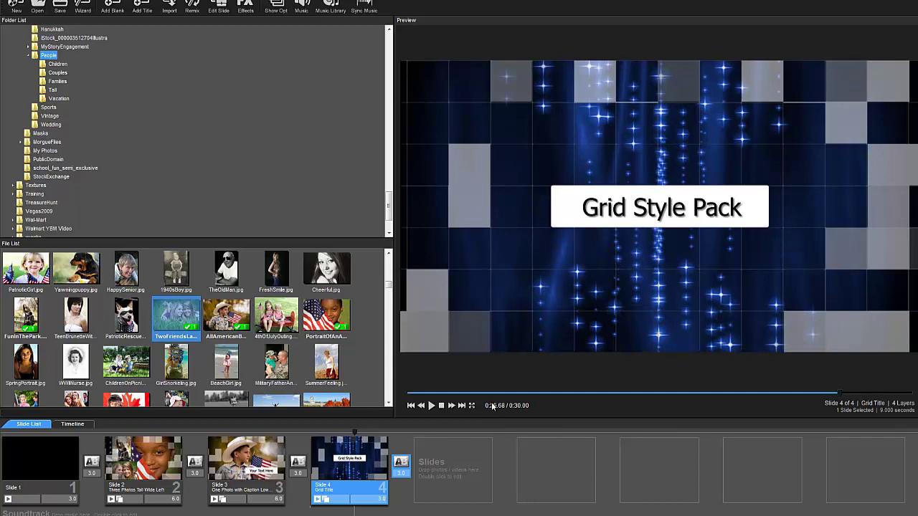
# Apply the Grid Style Random transition between Slide 2 and Slide 3
pyautogui.click(195, 464)
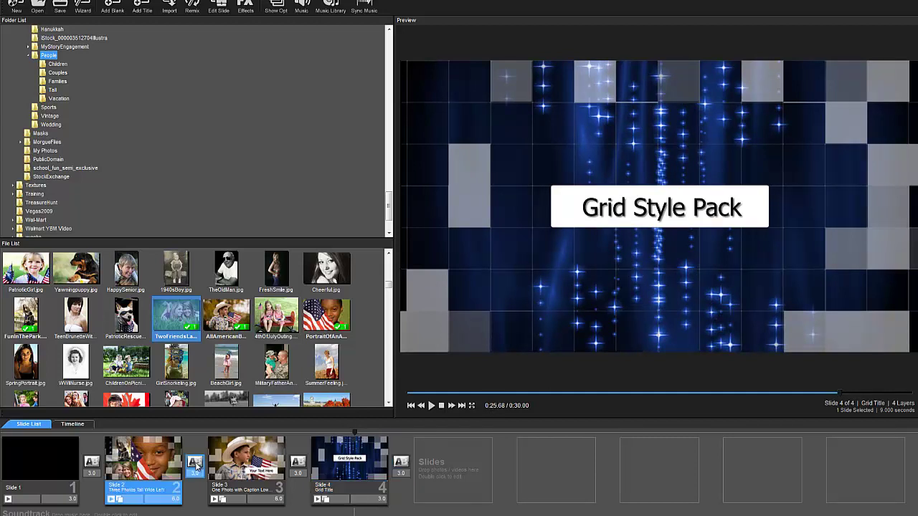
pyautogui.click(195, 465)
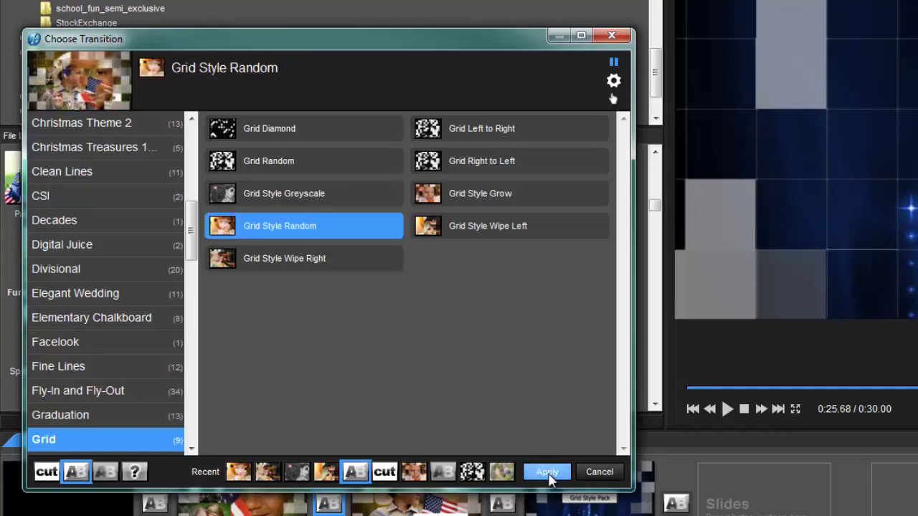
pyautogui.click(548, 473)
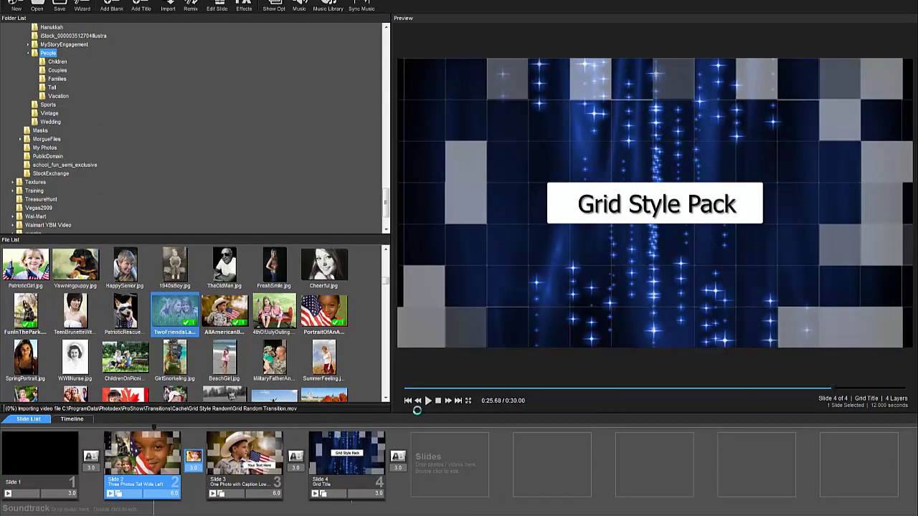
# Play Slide 2 through its Grid Style Random transition, stop, then preview Slide 3
pyautogui.click(429, 400)
pyautogui.click(428, 400)
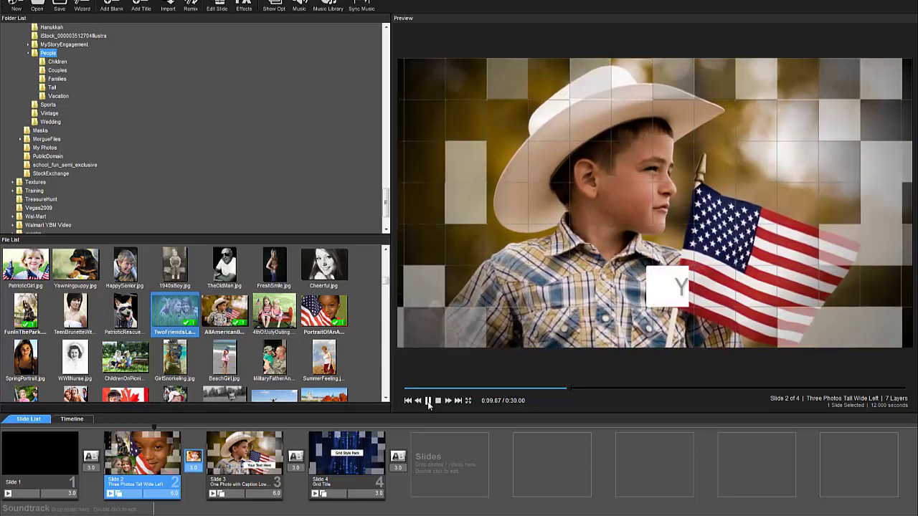
pyautogui.click(427, 401)
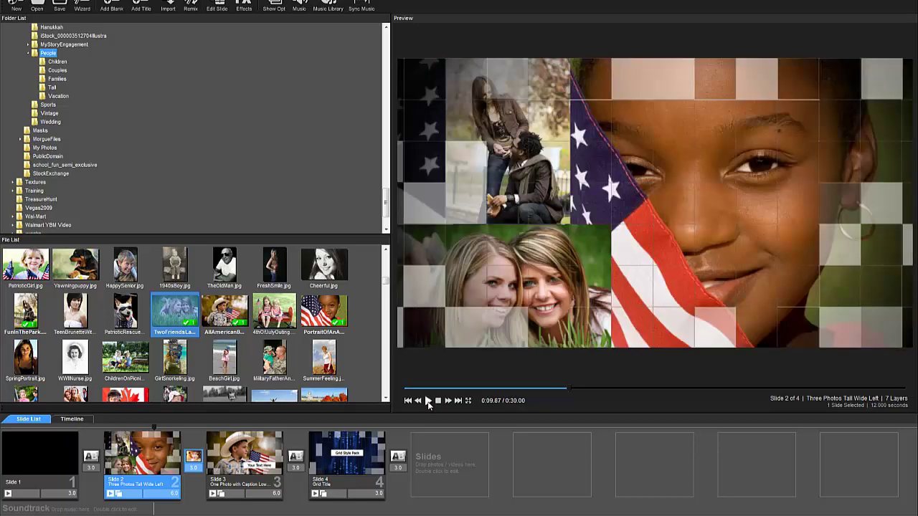
pyautogui.click(258, 428)
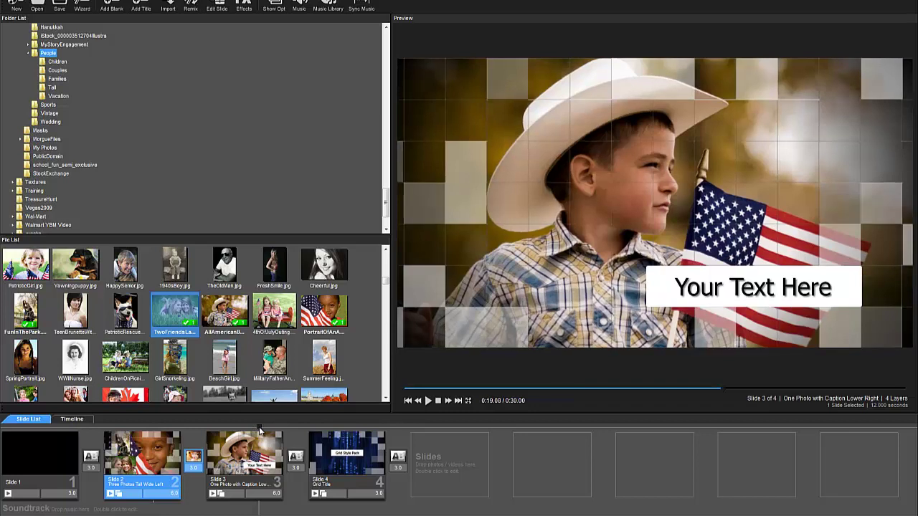